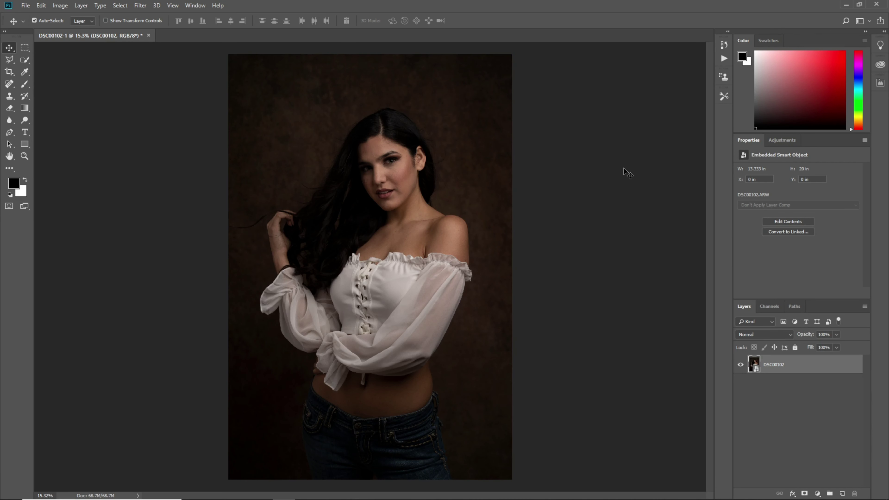
- Zoom in to 25% on the portrait, then fit the whole image in the window
{"action": "left_click", "coordinate": [624, 168]}
{"action": "key", "text": "ctrl+plus"}
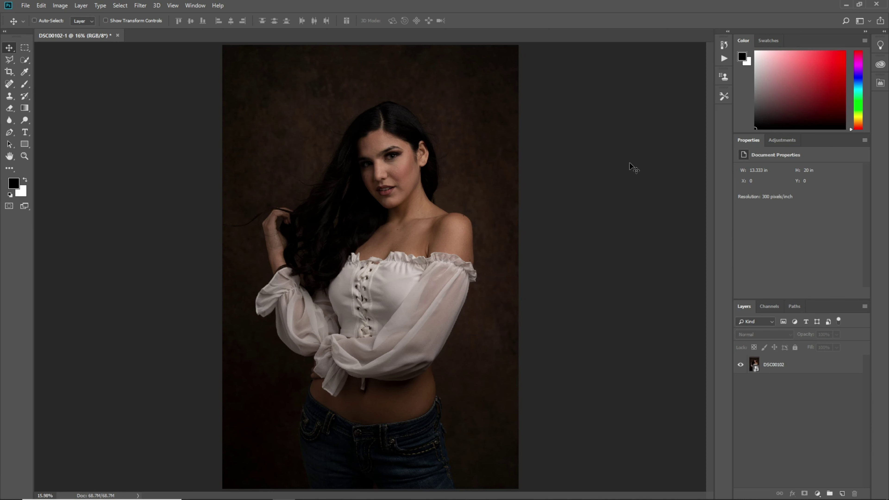
{"action": "key", "text": "ctrl+plus"}
{"action": "key", "text": "ctrl+plus"}
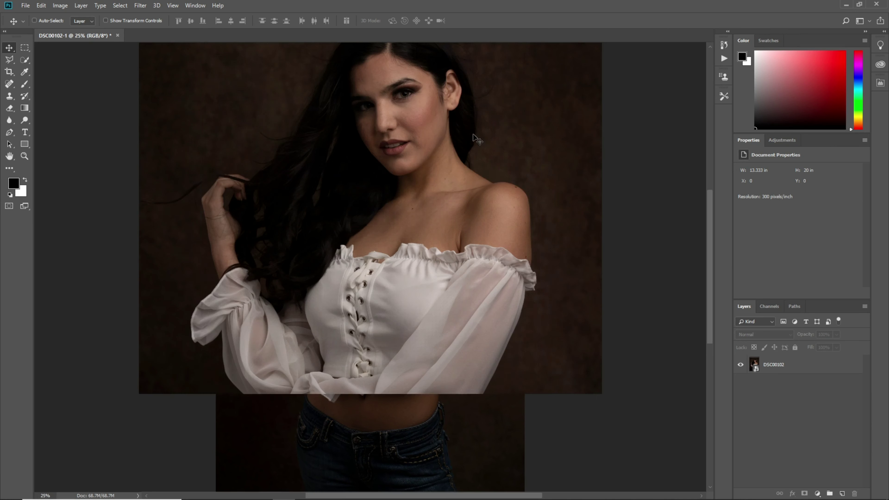
{"action": "left_click_drag", "start_coordinate": [488, 125], "coordinate": [494, 163]}
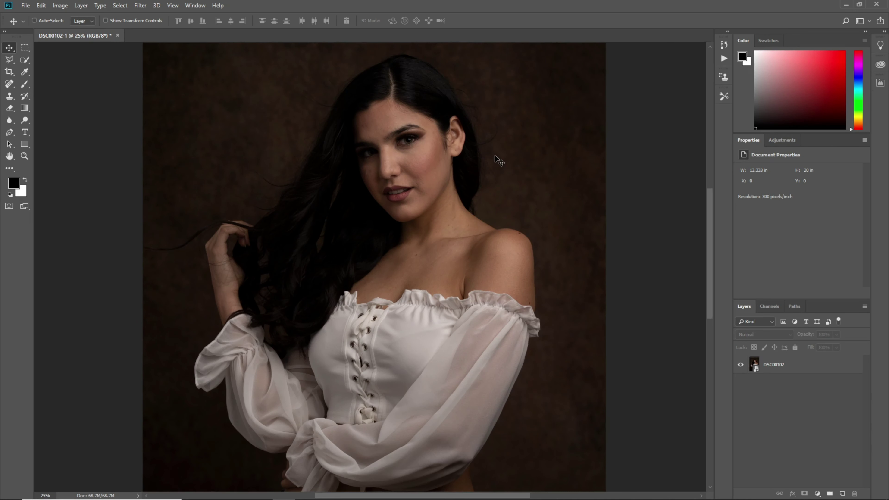
{"action": "key", "text": "ctrl+0"}
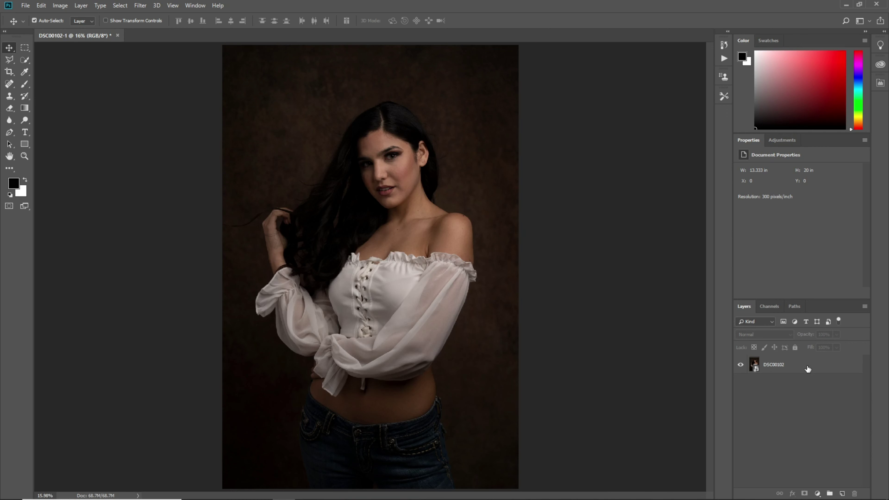
- Duplicate the DSC00102 layer with Ctrl+J and zoom into the chest and shoulders
{"action": "left_click", "coordinate": [807, 369]}
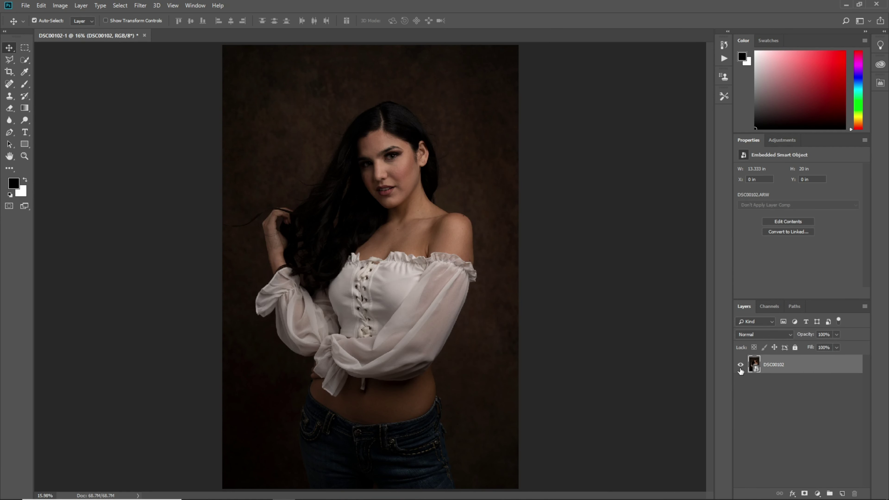
{"action": "key", "text": "ctrl+j"}
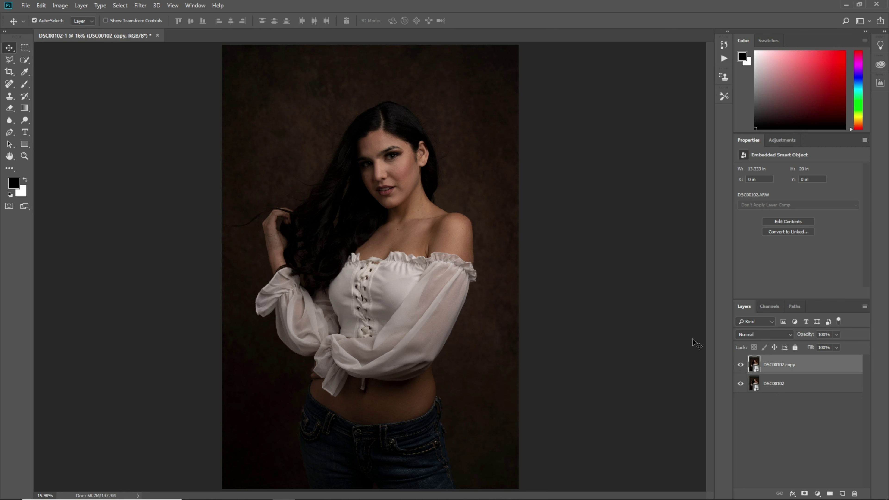
{"action": "left_click_drag", "start_coordinate": [367, 275], "coordinate": [423, 304]}
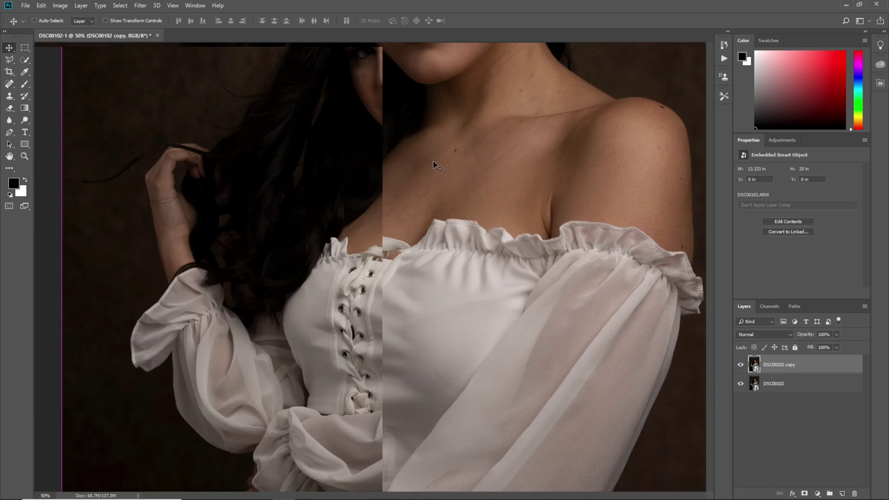
{"action": "scroll", "coordinate": [424, 304], "scroll_direction": "up", "scroll_amount": 5}
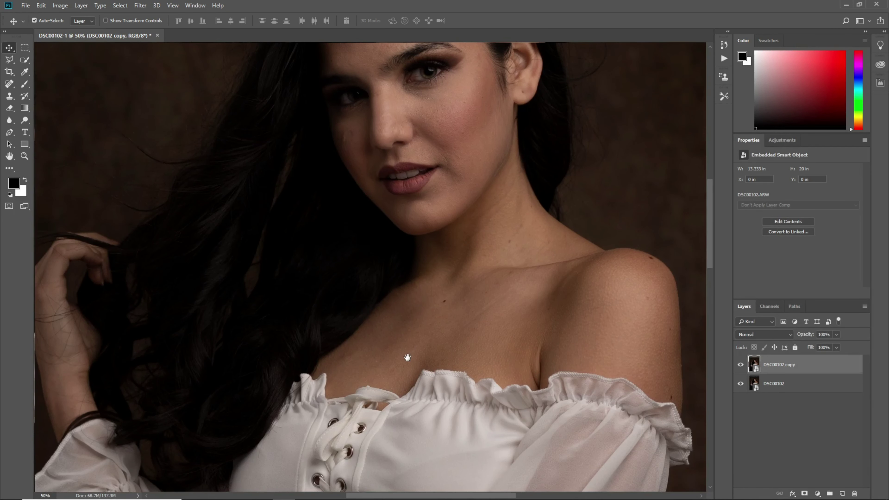
{"action": "scroll", "coordinate": [405, 354], "scroll_direction": "up", "scroll_amount": 2}
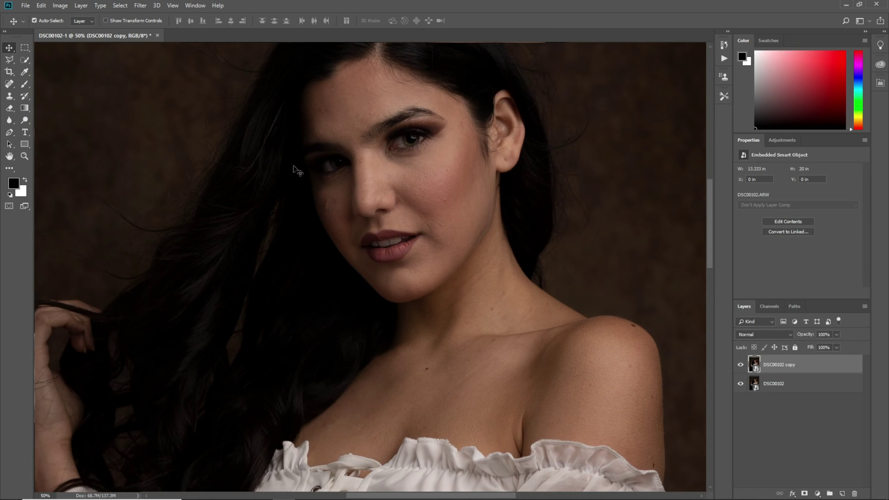
- Rasterize the copy layer and set the Spot Healing Brush to size 30
{"action": "left_click", "coordinate": [10, 87]}
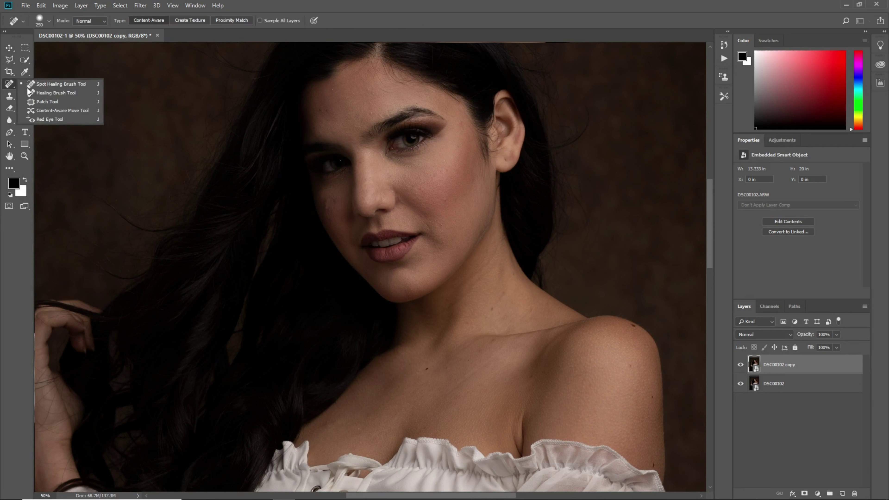
{"action": "left_click", "coordinate": [61, 84]}
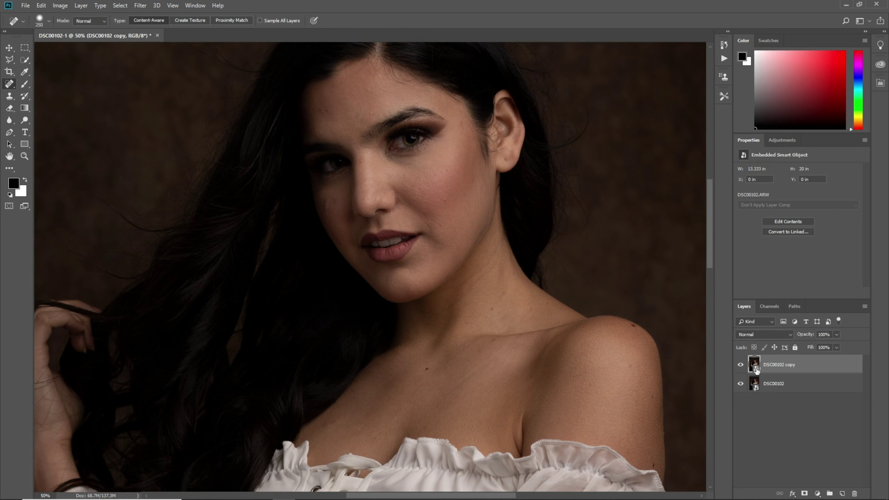
{"action": "left_click", "coordinate": [394, 216]}
{"action": "left_click", "coordinate": [430, 199]}
{"action": "scroll", "coordinate": [406, 196], "scroll_direction": "up", "scroll_amount": 1}
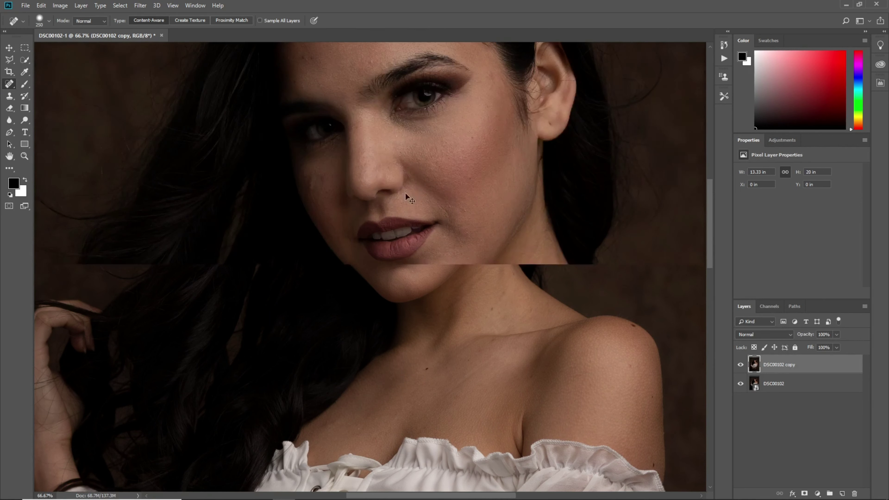
{"action": "scroll", "coordinate": [419, 218], "scroll_direction": "up", "scroll_amount": 1}
{"action": "key", "text": "bracketleft"}
{"action": "key", "text": "bracketleft"}
{"action": "key", "text": "bracketleft"}
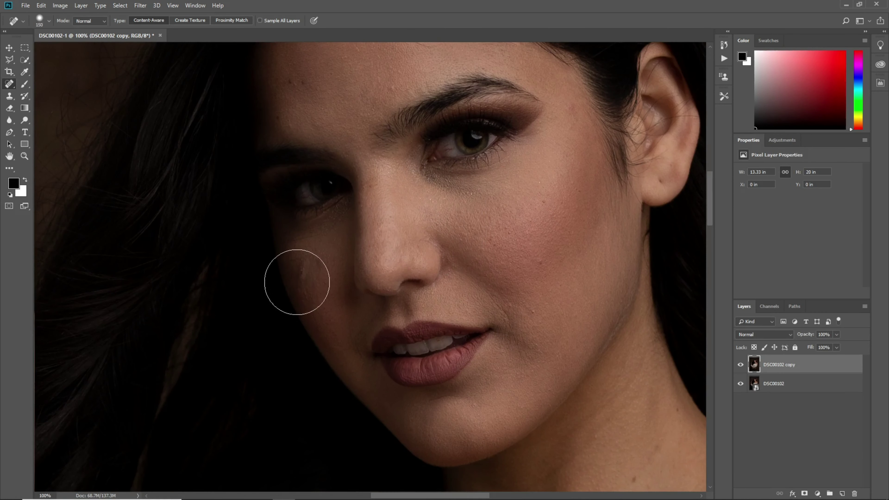
{"action": "key", "text": "bracketleft"}
{"action": "key", "text": "bracketleft"}
{"action": "key", "text": "bracketleft"}
- Heal the dark mole and other blemishes on the cheek
{"action": "scroll", "coordinate": [315, 175], "scroll_direction": "up", "scroll_amount": 3}
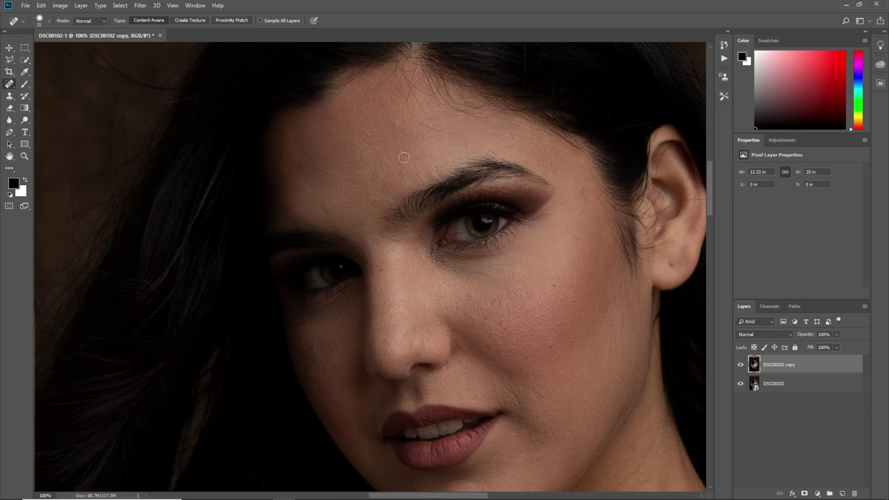
{"action": "left_click_drag", "start_coordinate": [476, 196], "coordinate": [299, 129]}
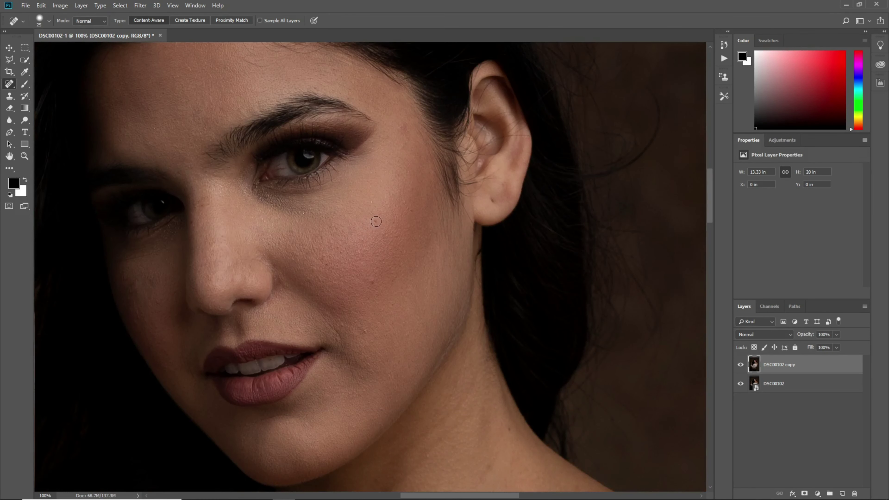
{"action": "left_click", "coordinate": [351, 247]}
{"action": "left_click_drag", "start_coordinate": [230, 269], "coordinate": [343, 242]}
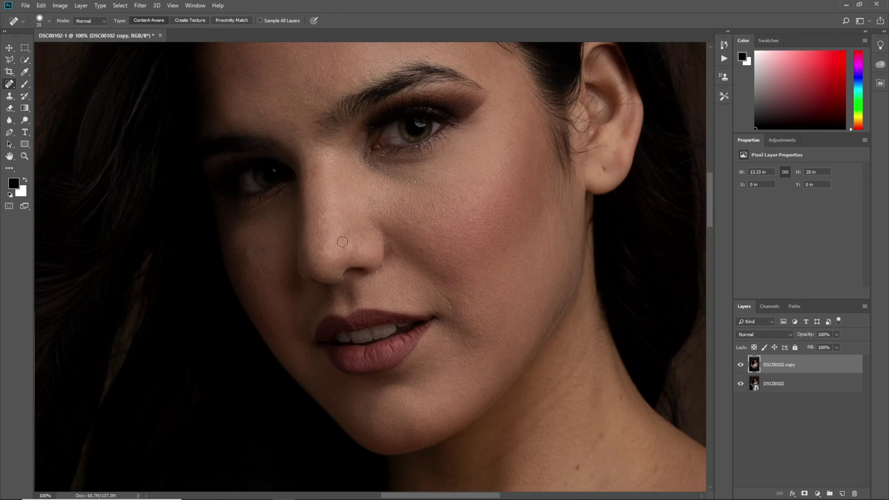
{"action": "scroll", "coordinate": [258, 251], "scroll_direction": "down", "scroll_amount": 5}
{"action": "scroll", "coordinate": [371, 228], "scroll_direction": "right", "scroll_amount": 4}
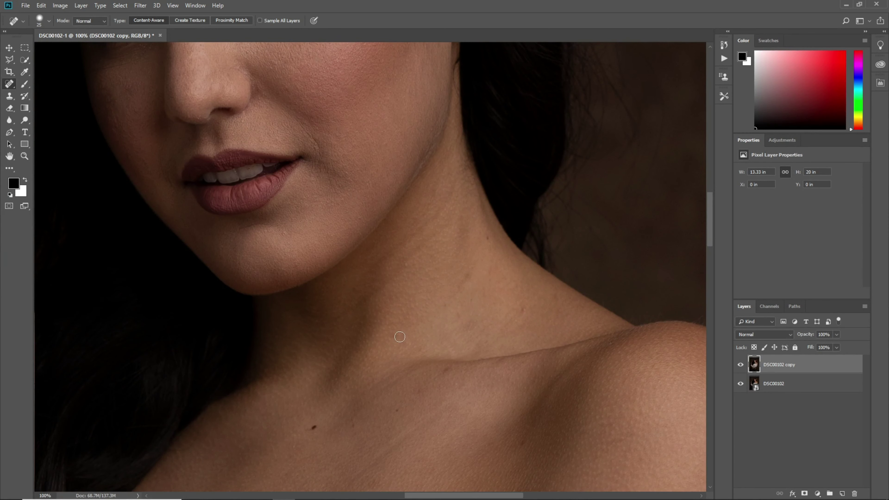
- Heal the neck blemish and spots across the shoulder and blouse area
{"action": "left_click_drag", "start_coordinate": [472, 283], "coordinate": [452, 301]}
{"action": "scroll", "coordinate": [377, 291], "scroll_direction": "down", "scroll_amount": 3}
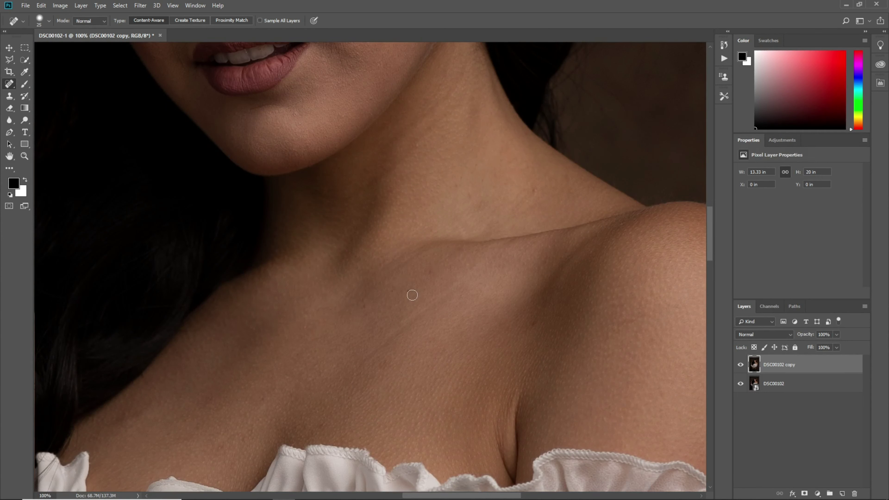
{"action": "left_click_drag", "start_coordinate": [510, 340], "coordinate": [414, 355]}
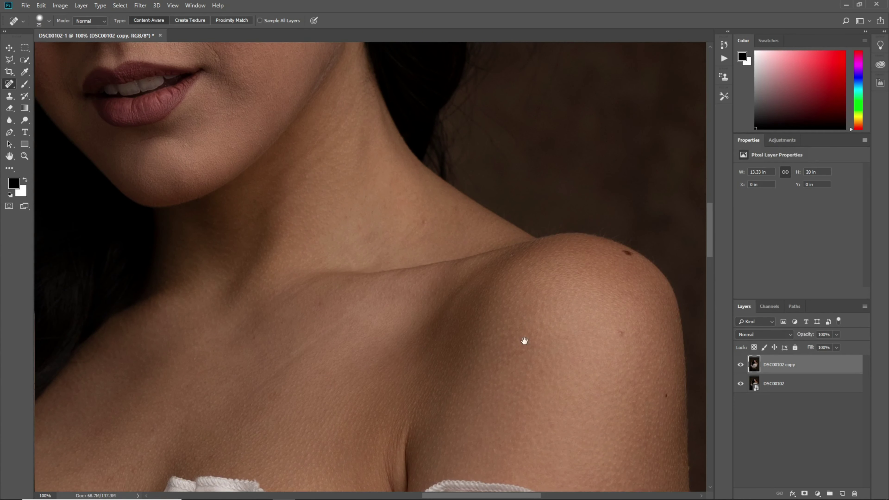
{"action": "left_click_drag", "start_coordinate": [525, 341], "coordinate": [463, 355]}
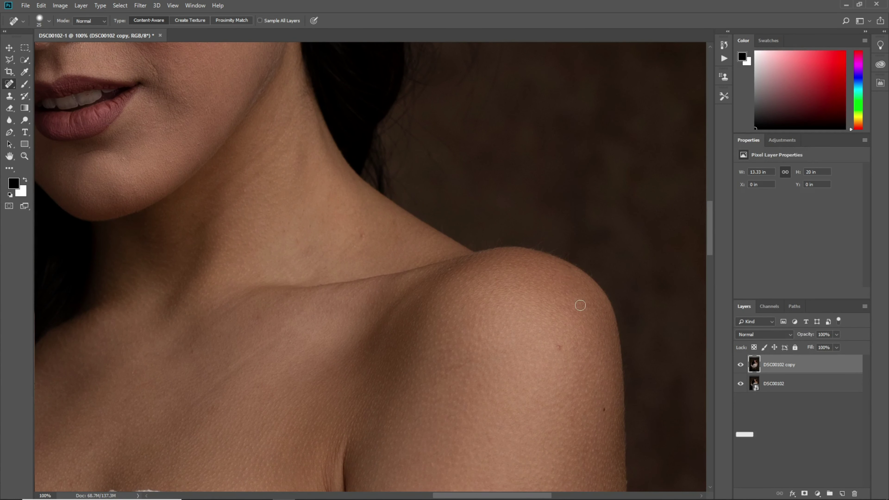
{"action": "left_click_drag", "start_coordinate": [558, 353], "coordinate": [530, 300]}
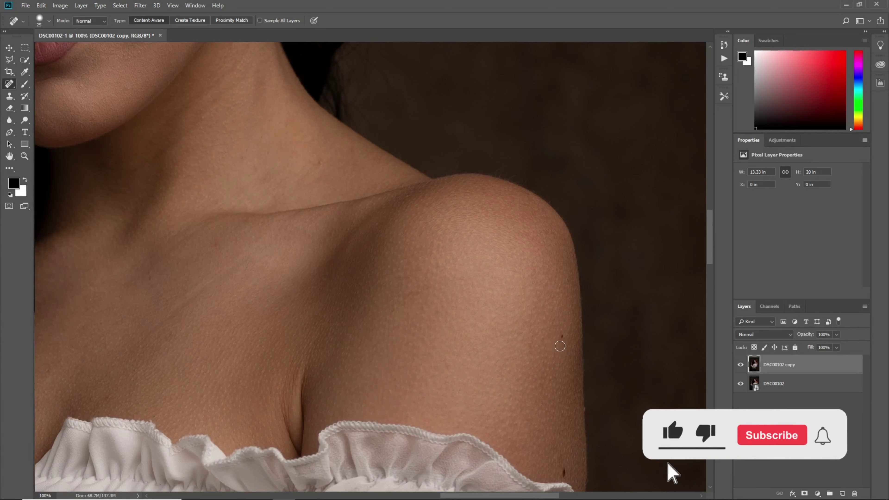
{"action": "scroll", "coordinate": [532, 401], "scroll_direction": "down", "scroll_amount": 3}
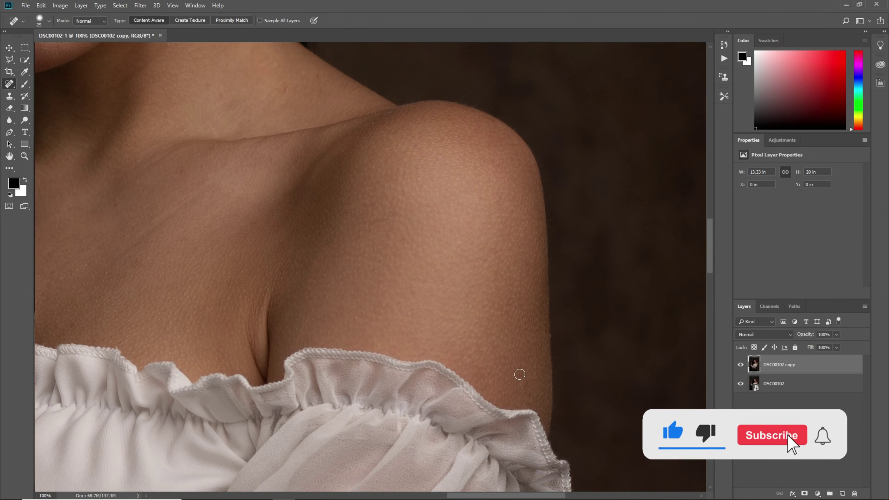
{"action": "scroll", "coordinate": [520, 371], "scroll_direction": "left", "scroll_amount": 10}
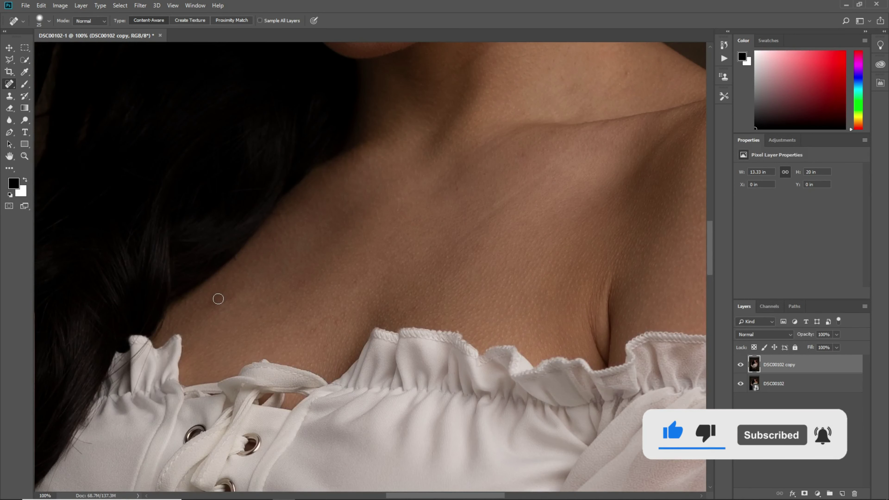
- Review the whole figure, then hide DSC00102 copy to compare with the original
{"action": "key", "text": "ctrl+minus"}
{"action": "key", "text": "ctrl+minus"}
{"action": "key", "text": "ctrl+minus"}
{"action": "scroll", "coordinate": [460, 254], "scroll_direction": "up", "scroll_amount": 5}
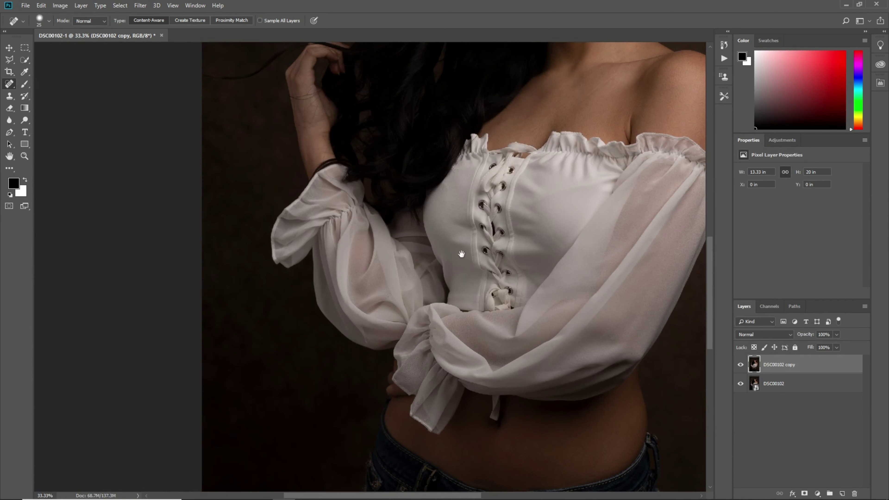
{"action": "scroll", "coordinate": [403, 209], "scroll_direction": "left", "scroll_amount": 4}
{"action": "scroll", "coordinate": [402, 226], "scroll_direction": "down", "scroll_amount": 3}
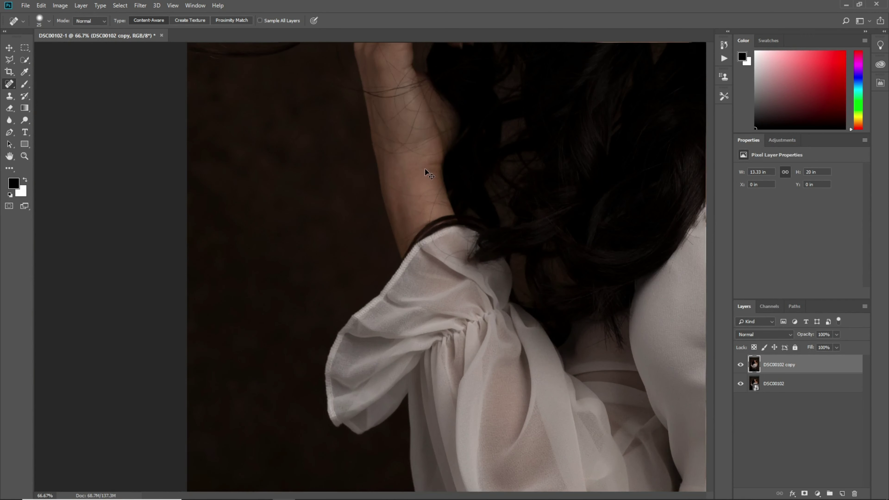
{"action": "key", "text": "ctrl+minus"}
{"action": "key", "text": "ctrl+plus"}
{"action": "key", "text": "ctrl+plus"}
{"action": "key", "text": "ctrl+plus"}
{"action": "left_click", "coordinate": [740, 364]}
{"action": "left_click_drag", "start_coordinate": [618, 280], "coordinate": [594, 320]}
{"action": "left_click", "coordinate": [740, 365]}
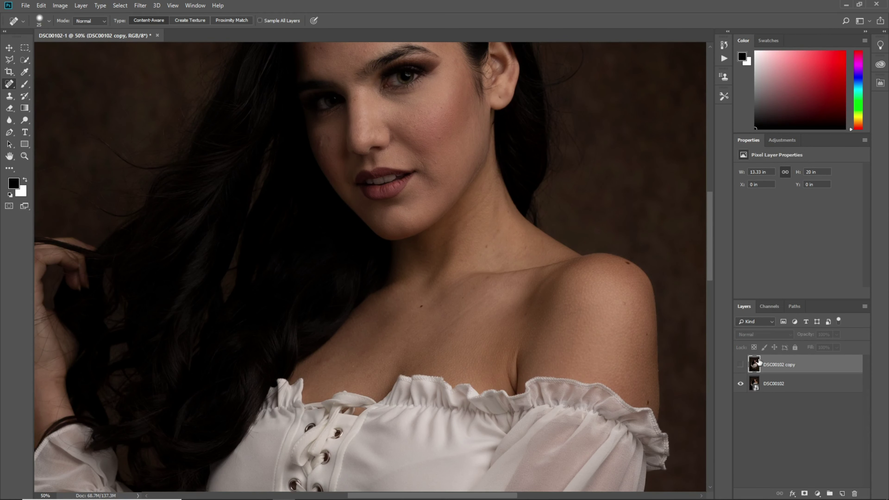
- Show the retouched copy, duplicate it as DSC00102 copy 2, and choose the Mixer Brush
{"action": "left_click", "coordinate": [740, 365]}
{"action": "key", "text": "ctrl+j"}
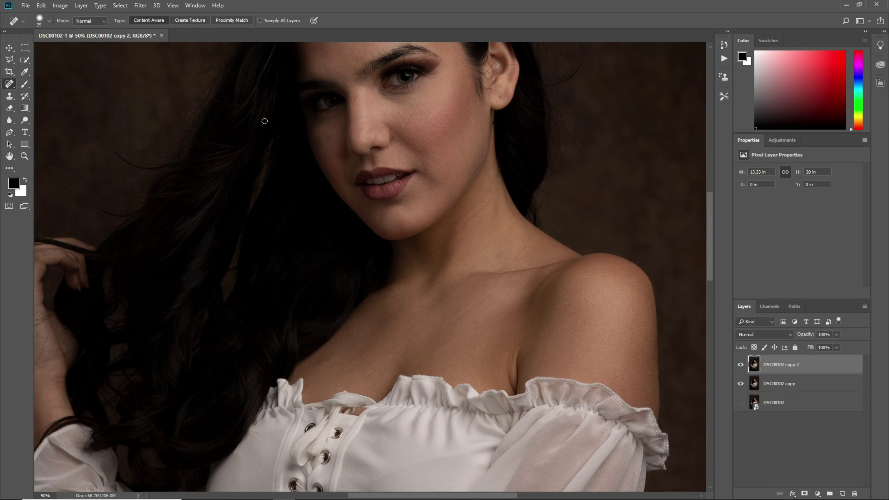
{"action": "left_click", "coordinate": [26, 83]}
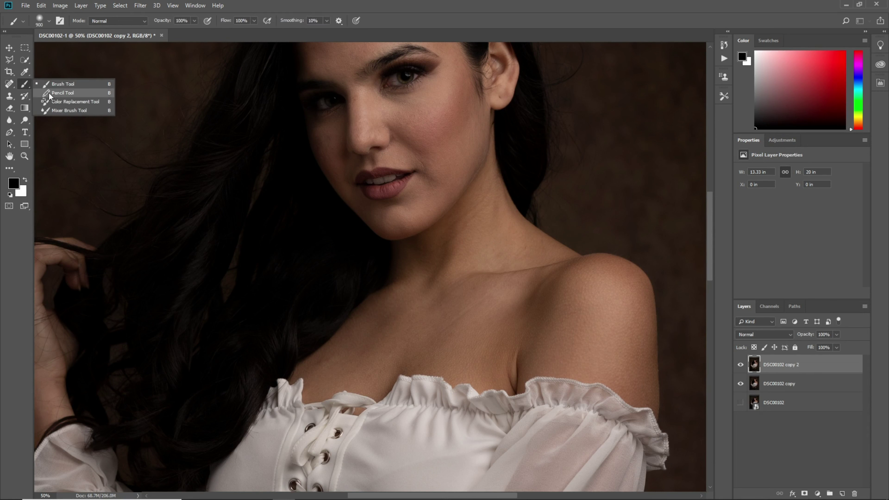
{"action": "left_click", "coordinate": [51, 111]}
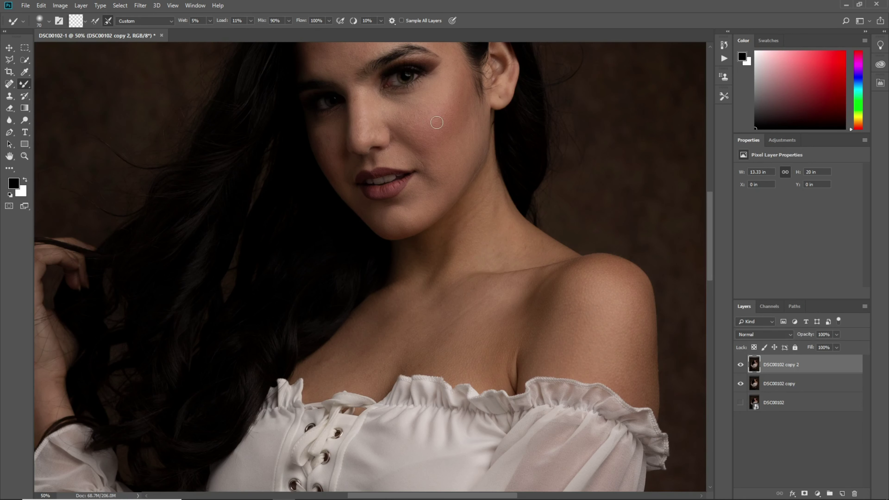
- View the forehead at 100% and enlarge the Mixer Brush to 90 for blending
{"action": "left_click_drag", "start_coordinate": [436, 121], "coordinate": [418, 164]}
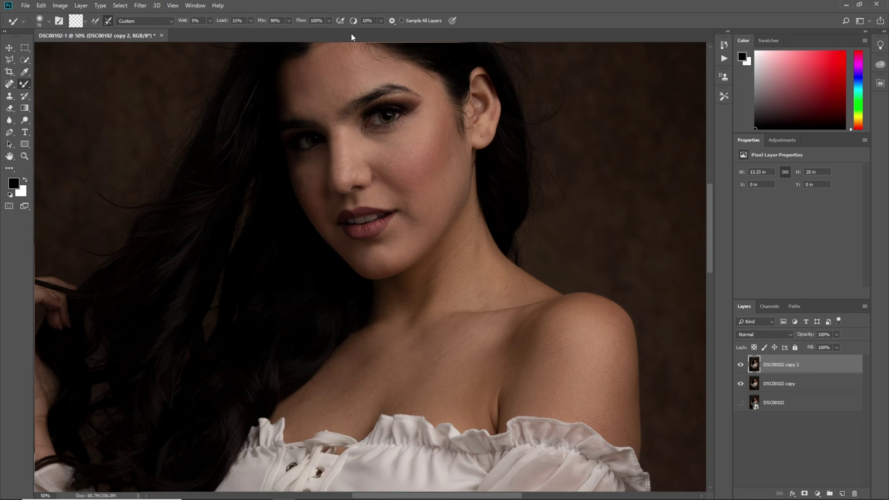
{"action": "key", "text": "ctrl+plus"}
{"action": "left_click_drag", "start_coordinate": [381, 146], "coordinate": [352, 294]}
{"action": "key", "text": "ctrl+plus"}
{"action": "key", "text": "ctrl+plus"}
{"action": "mouse_move", "coordinate": [387, 204]}
{"action": "left_mouse_down"}
{"action": "mouse_move", "coordinate": [403, 319]}
{"action": "mouse_move", "coordinate": [452, 239]}
{"action": "left_mouse_up"}
{"action": "key", "text": "ctrl+minus"}
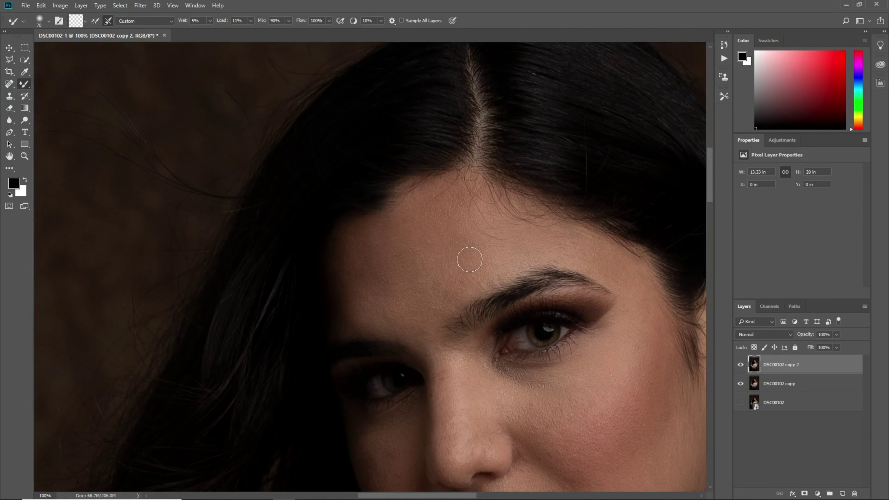
{"action": "key", "text": "bracketright"}
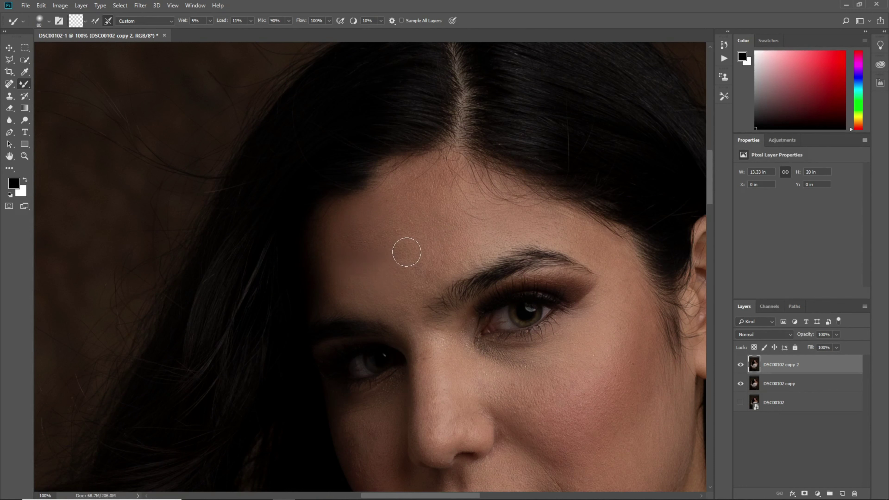
{"action": "key", "text": "bracketright"}
- Blend the cheek skin with the Mixer Brush, then enlarge it to 90 for the jaw and chin
{"action": "left_click_drag", "start_coordinate": [559, 217], "coordinate": [461, 182]}
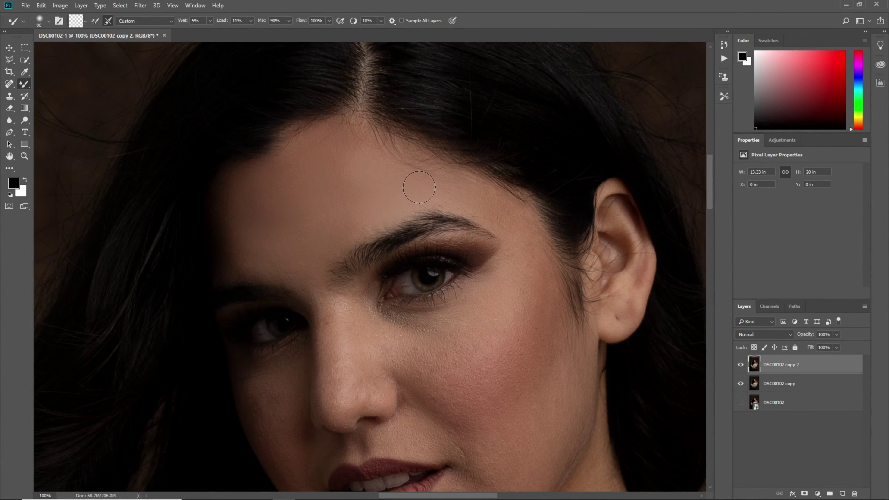
{"action": "left_click_drag", "start_coordinate": [501, 246], "coordinate": [457, 154]}
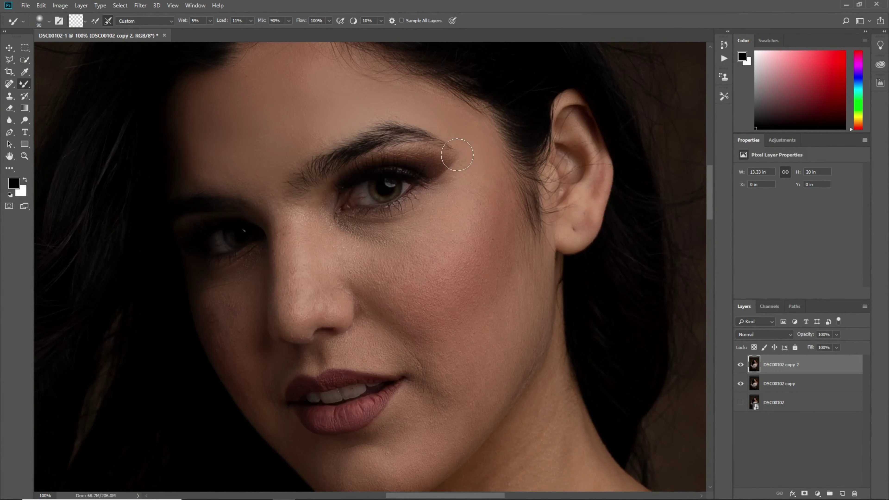
{"action": "mouse_move", "coordinate": [367, 281]}
{"action": "left_mouse_down"}
{"action": "mouse_move", "coordinate": [479, 264]}
{"action": "mouse_move", "coordinate": [471, 187]}
{"action": "left_mouse_up"}
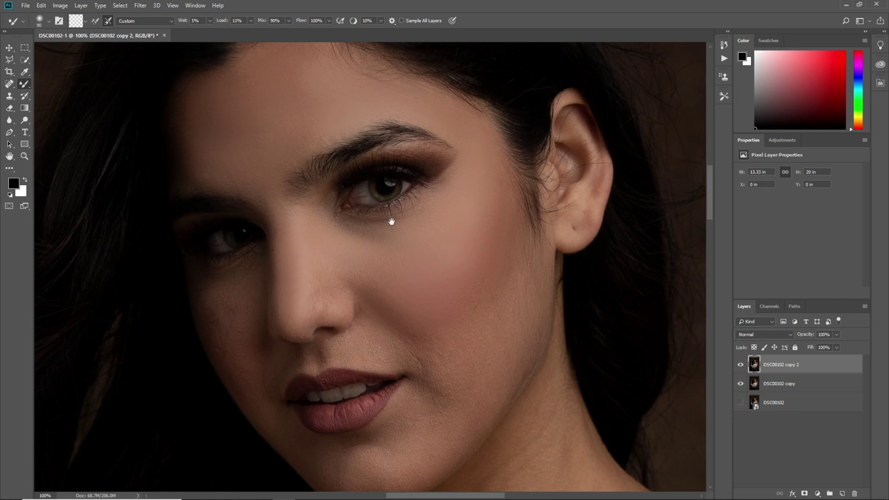
{"action": "left_click_drag", "start_coordinate": [393, 222], "coordinate": [287, 140]}
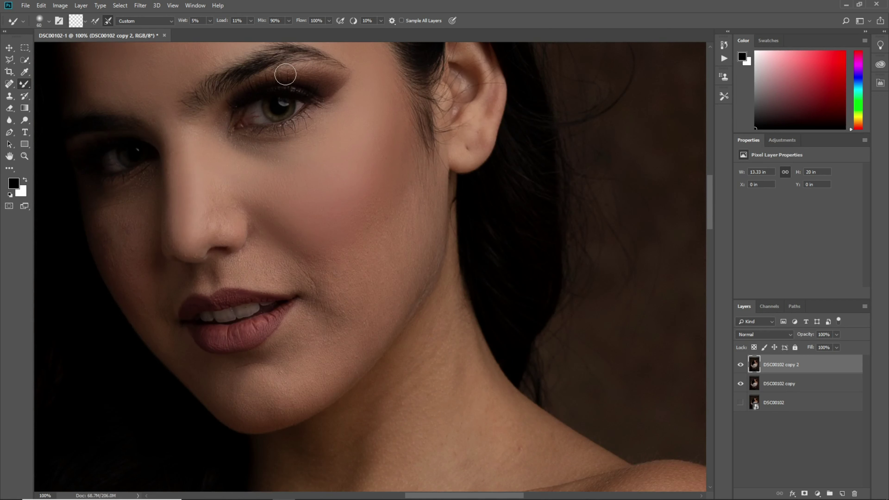
{"action": "key", "text": "bracketright"}
{"action": "key", "text": "bracketright"}
{"action": "key", "text": "bracketright"}
{"action": "left_click_drag", "start_coordinate": [363, 241], "coordinate": [410, 192]}
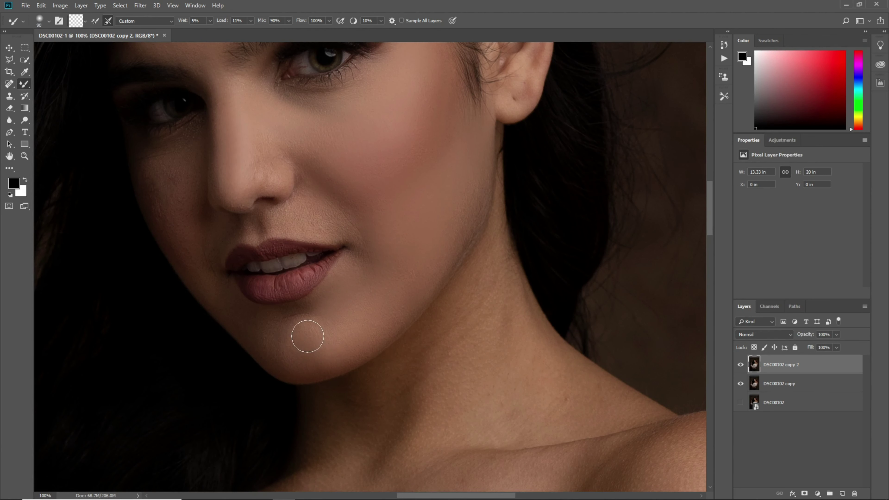
{"action": "left_click_drag", "start_coordinate": [323, 312], "coordinate": [451, 322]}
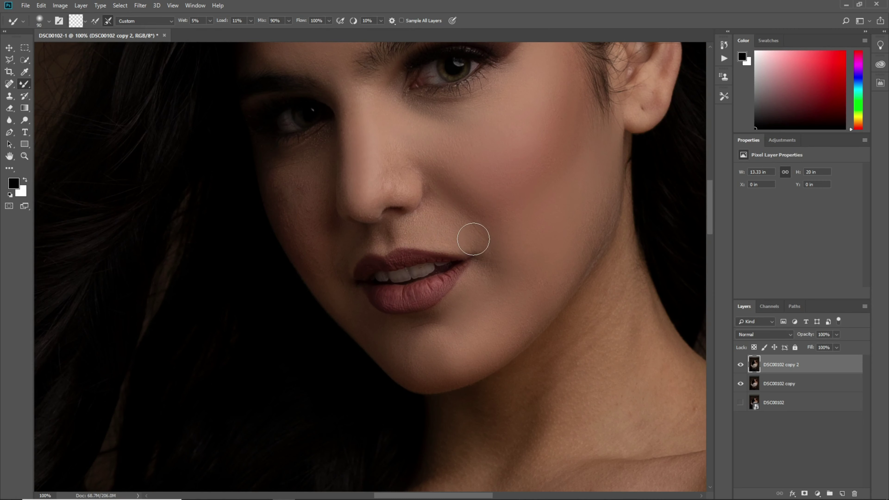
- Smooth the lower cheek skin at 200% zoom
{"action": "left_click", "coordinate": [362, 228], "text": "ctrl"}
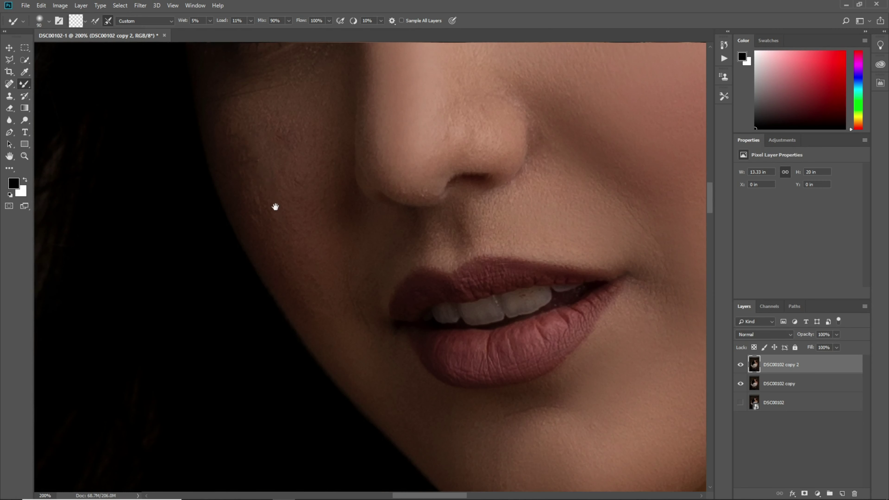
{"action": "left_click_drag", "start_coordinate": [275, 206], "coordinate": [279, 238]}
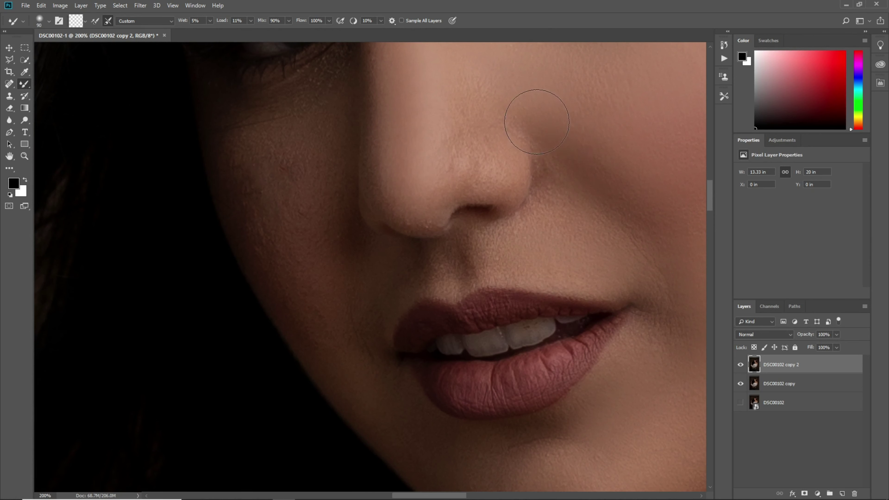
{"action": "left_click_drag", "start_coordinate": [349, 253], "coordinate": [423, 256]}
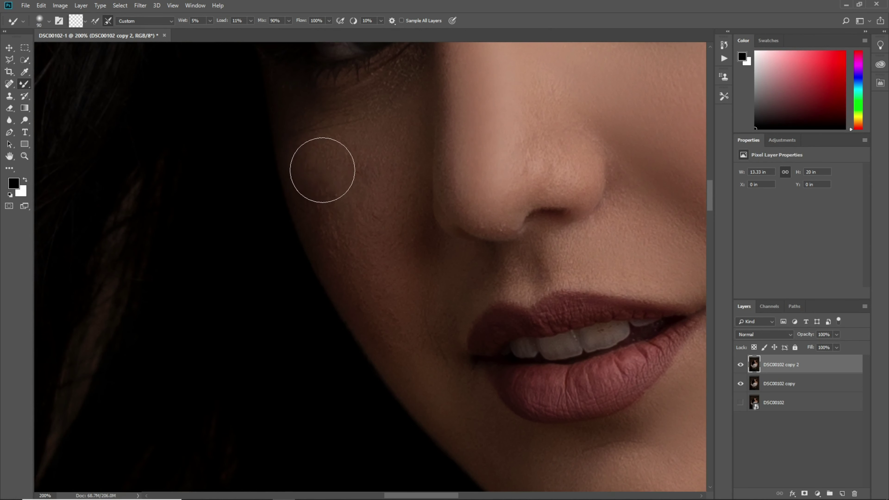
{"action": "left_click_drag", "start_coordinate": [341, 238], "coordinate": [379, 321]}
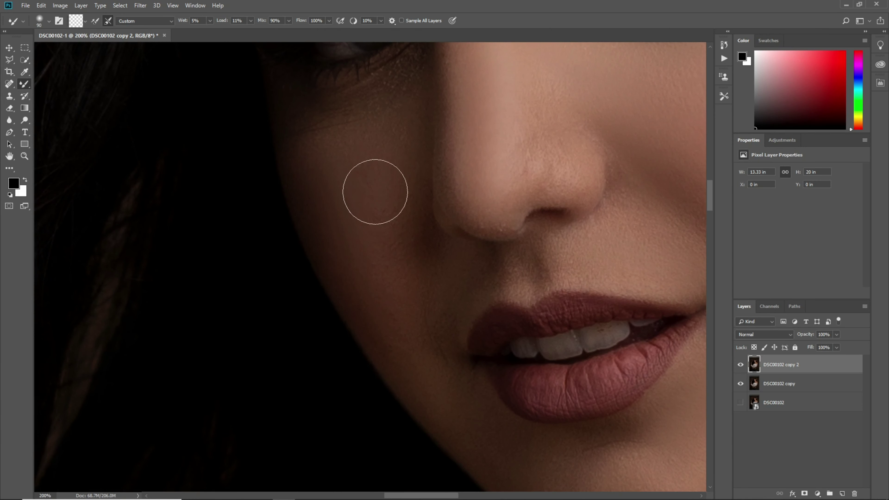
{"action": "left_click_drag", "start_coordinate": [362, 122], "coordinate": [364, 224]}
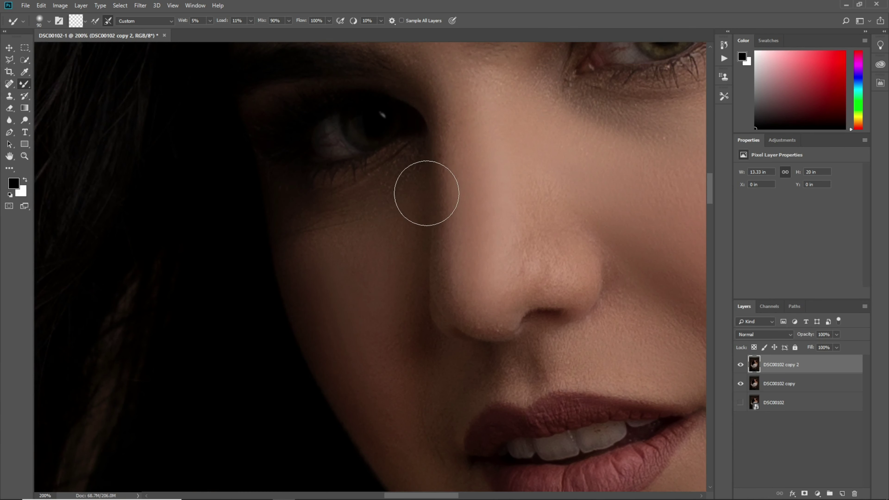
{"action": "key", "text": "ctrl+minus"}
{"action": "key", "text": "ctrl+minus"}
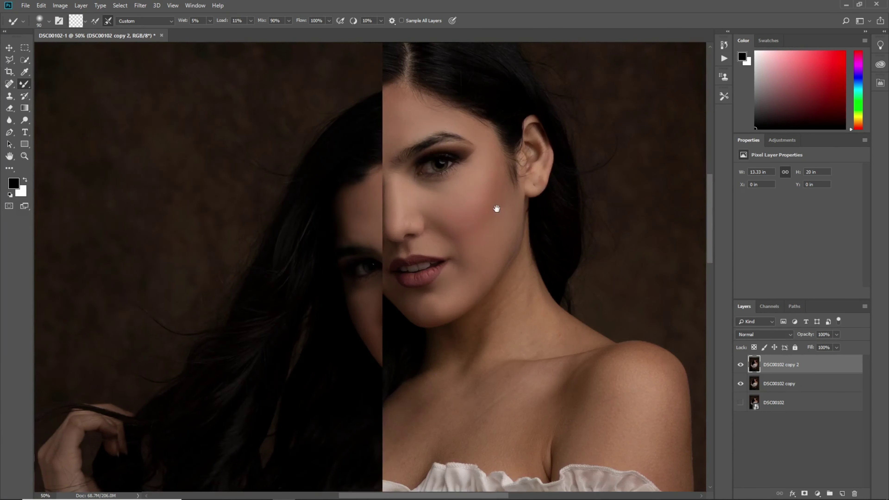
- Enlarge the brush to 150 and blend the neck and collarbone skin
{"action": "scroll", "coordinate": [496, 209], "scroll_direction": "down", "scroll_amount": 3}
{"action": "key", "text": "ctrl+plus"}
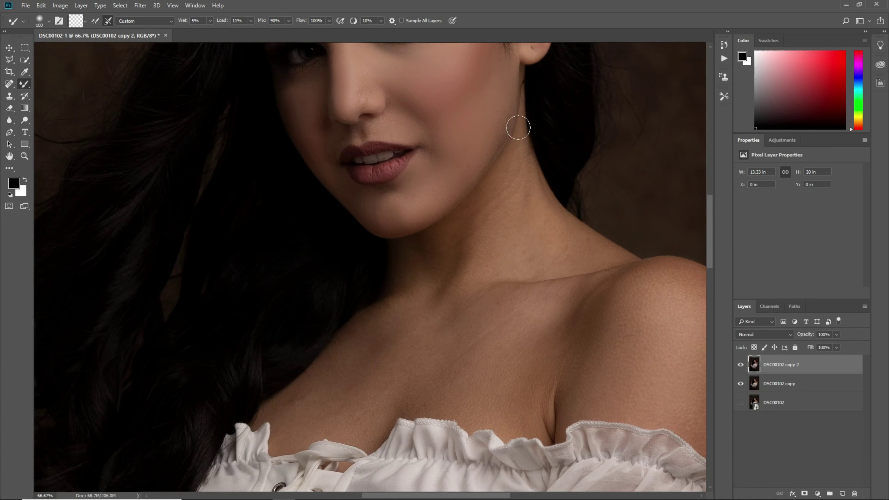
{"action": "key", "text": "bracketright"}
{"action": "key", "text": "bracketright"}
{"action": "key", "text": "bracketright"}
{"action": "mouse_move", "coordinate": [525, 189]}
{"action": "left_mouse_down"}
{"action": "mouse_move", "coordinate": [537, 215]}
{"action": "mouse_move", "coordinate": [579, 248]}
{"action": "mouse_move", "coordinate": [530, 246]}
{"action": "mouse_move", "coordinate": [503, 196]}
{"action": "left_mouse_up"}
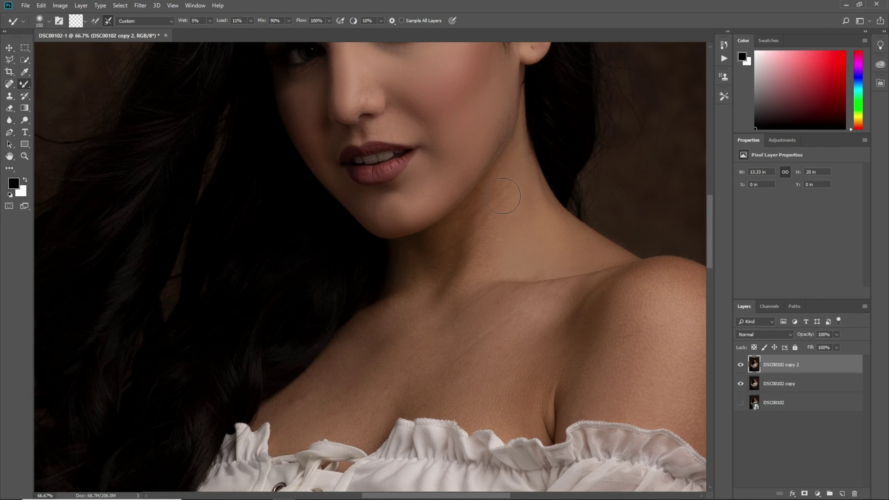
{"action": "mouse_move", "coordinate": [456, 304]}
{"action": "left_mouse_down"}
{"action": "mouse_move", "coordinate": [494, 278]}
{"action": "mouse_move", "coordinate": [609, 292]}
{"action": "mouse_move", "coordinate": [510, 323]}
{"action": "mouse_move", "coordinate": [461, 270]}
{"action": "mouse_move", "coordinate": [446, 228]}
{"action": "mouse_move", "coordinate": [412, 294]}
{"action": "mouse_move", "coordinate": [341, 344]}
{"action": "mouse_move", "coordinate": [387, 318]}
{"action": "mouse_move", "coordinate": [371, 327]}
{"action": "mouse_move", "coordinate": [345, 376]}
{"action": "mouse_move", "coordinate": [470, 302]}
{"action": "mouse_move", "coordinate": [423, 341]}
{"action": "mouse_move", "coordinate": [486, 308]}
{"action": "mouse_move", "coordinate": [557, 357]}
{"action": "mouse_move", "coordinate": [609, 276]}
{"action": "left_mouse_up"}
- Smooth the shoulder and upper arm skin, then review the portrait at 50%
{"action": "scroll", "coordinate": [371, 327], "scroll_direction": "down", "scroll_amount": 2}
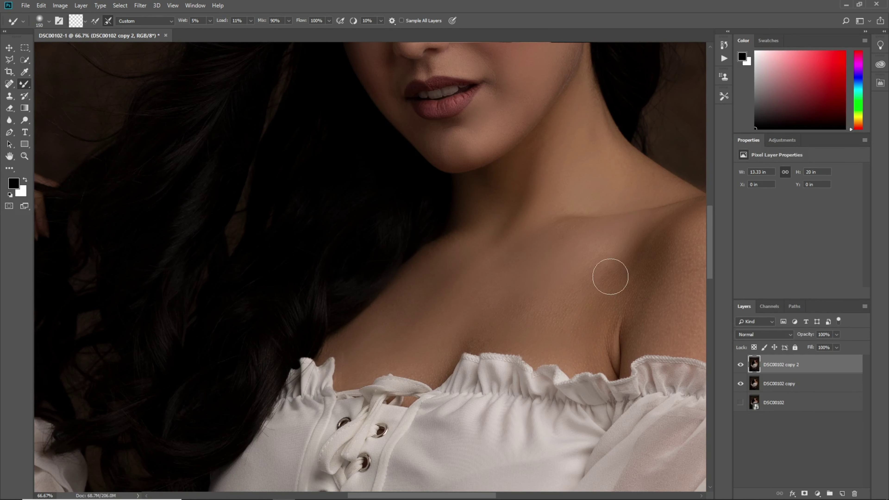
{"action": "left_click_drag", "start_coordinate": [512, 302], "coordinate": [446, 319]}
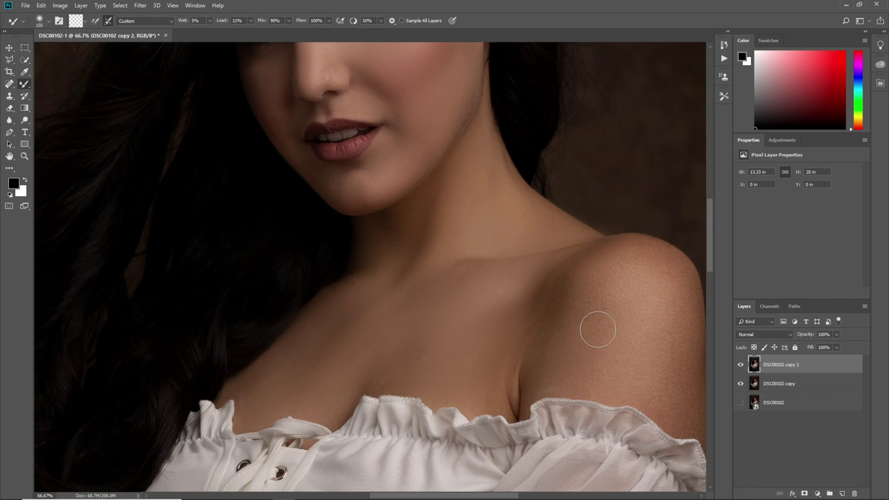
{"action": "left_click_drag", "start_coordinate": [595, 324], "coordinate": [476, 317]}
{"action": "mouse_move", "coordinate": [495, 258]}
{"action": "left_mouse_down"}
{"action": "mouse_move", "coordinate": [495, 243]}
{"action": "mouse_move", "coordinate": [571, 264]}
{"action": "mouse_move", "coordinate": [580, 378]}
{"action": "mouse_move", "coordinate": [549, 381]}
{"action": "mouse_move", "coordinate": [519, 260]}
{"action": "mouse_move", "coordinate": [488, 342]}
{"action": "mouse_move", "coordinate": [464, 366]}
{"action": "mouse_move", "coordinate": [561, 373]}
{"action": "mouse_move", "coordinate": [563, 271]}
{"action": "left_mouse_up"}
{"action": "left_click_drag", "start_coordinate": [390, 238], "coordinate": [495, 300]}
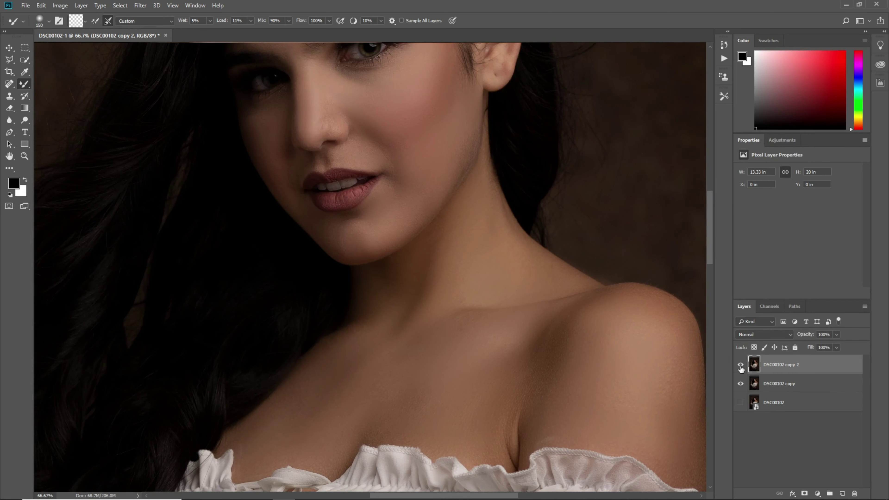
{"action": "key", "text": "ctrl+minus"}
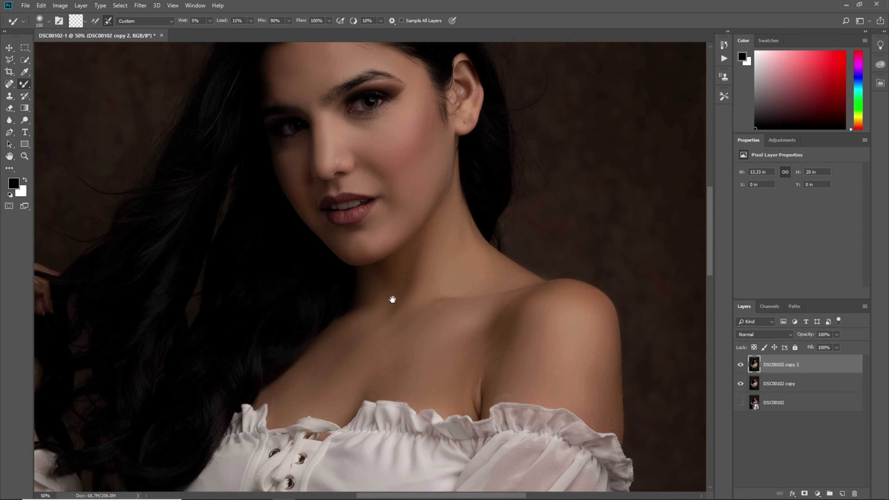
- Blend around the eye, ear and hand with a slightly smaller Mixer Brush
{"action": "key", "text": "ctrl+plus"}
{"action": "key", "text": "ctrl+plus"}
{"action": "left_click_drag", "start_coordinate": [419, 146], "coordinate": [381, 371]}
{"action": "key", "text": "bracketleft"}
{"action": "key", "text": "bracketleft"}
{"action": "key", "text": "bracketleft"}
{"action": "key", "text": "ctrl+minus"}
{"action": "key", "text": "ctrl+minus"}
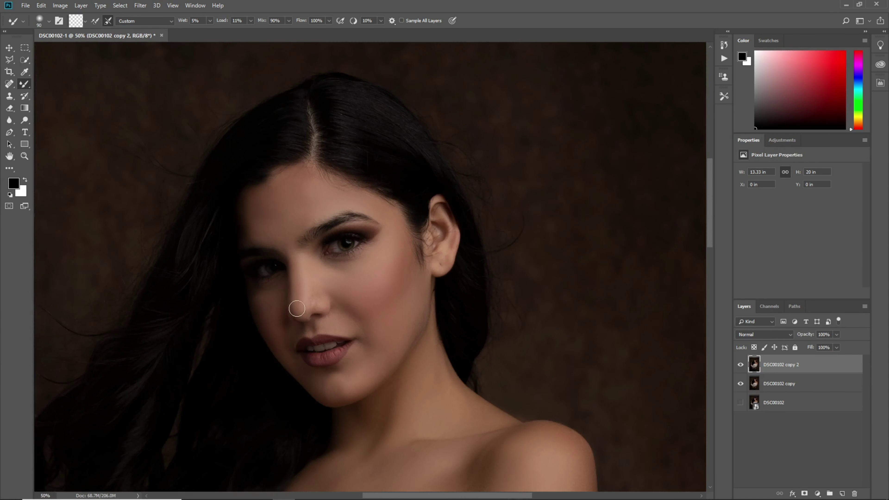
{"action": "scroll", "coordinate": [297, 309], "scroll_direction": "down", "scroll_amount": 5}
{"action": "key", "text": "ctrl+plus"}
{"action": "key", "text": "ctrl+plus"}
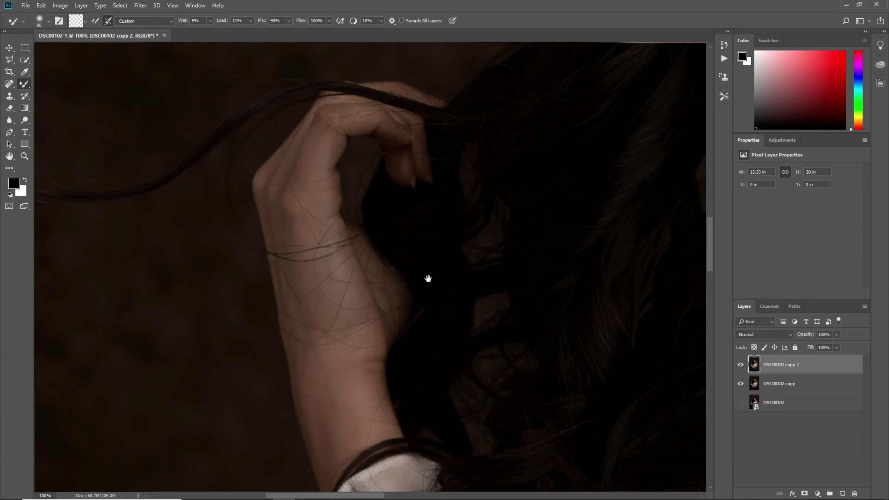
{"action": "key", "text": "ctrl+minus"}
- Raise the brush size to 250, blend the midriff, and return to the face at 50%
{"action": "scroll", "coordinate": [402, 280], "scroll_direction": "down", "scroll_amount": 5}
{"action": "scroll", "coordinate": [388, 283], "scroll_direction": "down", "scroll_amount": 5}
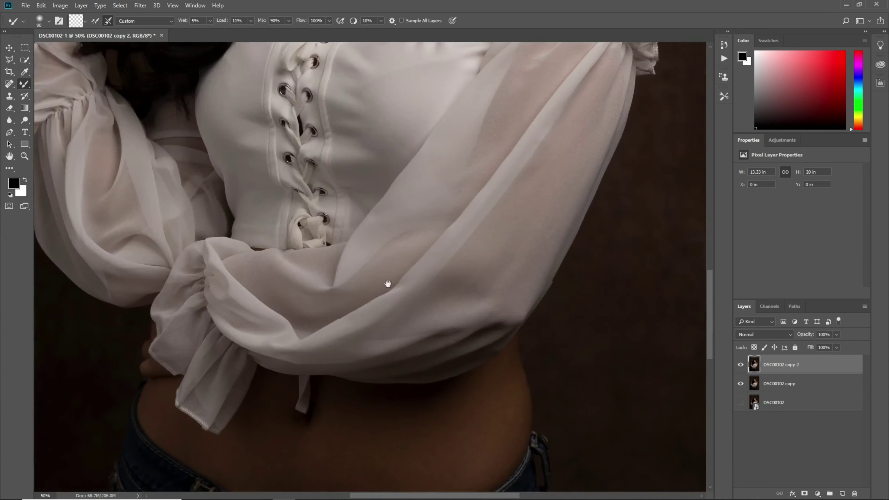
{"action": "scroll", "coordinate": [388, 284], "scroll_direction": "down", "scroll_amount": 3}
{"action": "scroll", "coordinate": [387, 283], "scroll_direction": "left", "scroll_amount": 5}
{"action": "key", "text": "bracketright"}
{"action": "key", "text": "bracketright"}
{"action": "key", "text": "bracketright"}
{"action": "key", "text": "bracketright"}
{"action": "key", "text": "bracketright"}
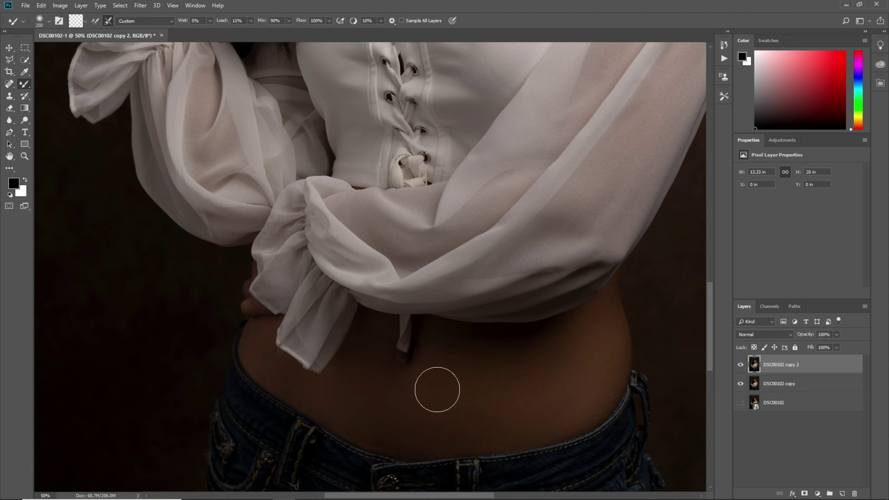
{"action": "key", "text": "bracketright"}
{"action": "key", "text": "h"}
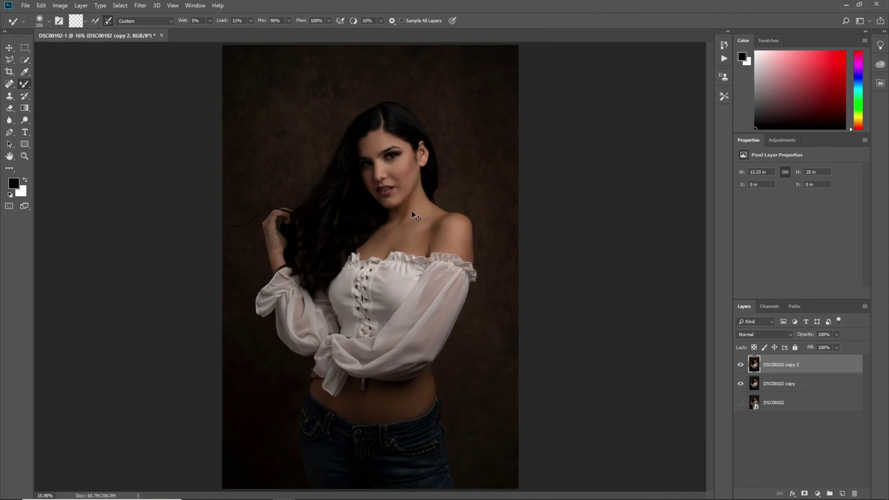
{"action": "left_click_drag", "start_coordinate": [366, 339], "coordinate": [378, 151]}
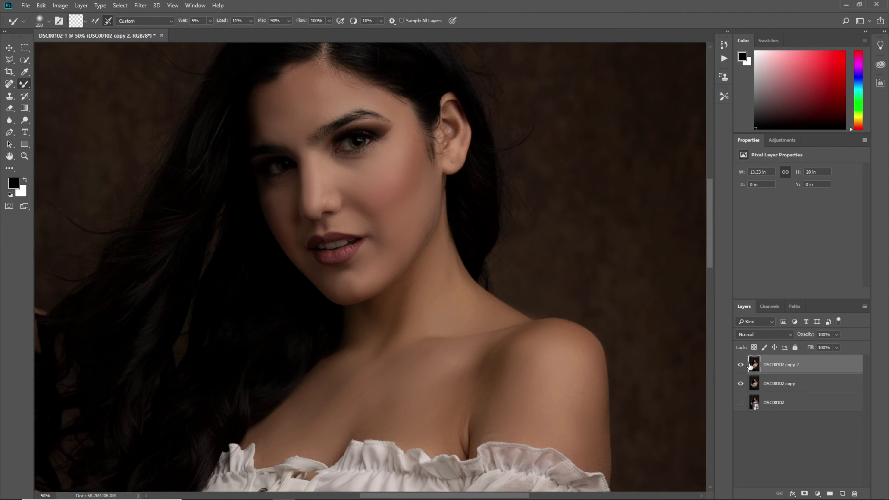
- Compare before and after, then set the DSC00102 copy 2 opacity to 70%
{"action": "left_click", "coordinate": [740, 364]}
{"action": "left_click", "coordinate": [740, 365]}
{"action": "key", "text": "ctrl+plus"}
{"action": "key", "text": "ctrl+plus"}
{"action": "scroll", "coordinate": [438, 214], "scroll_direction": "up", "scroll_amount": 2}
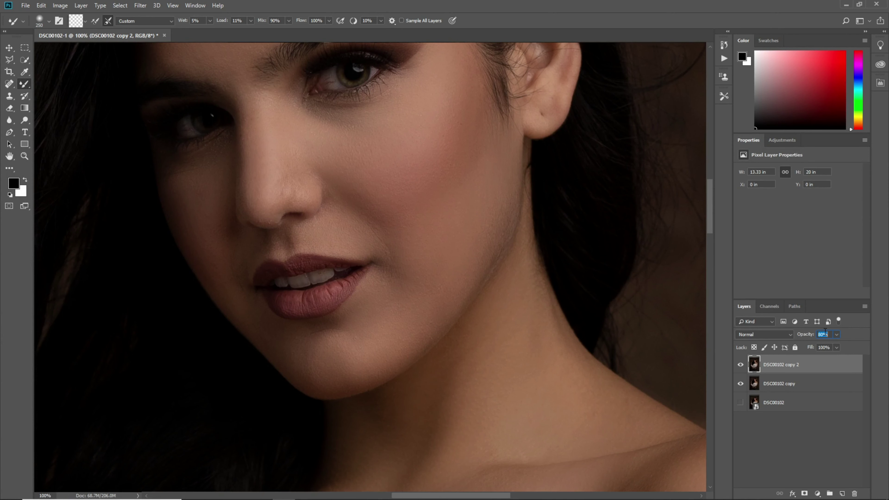
{"action": "type", "text": "70"}
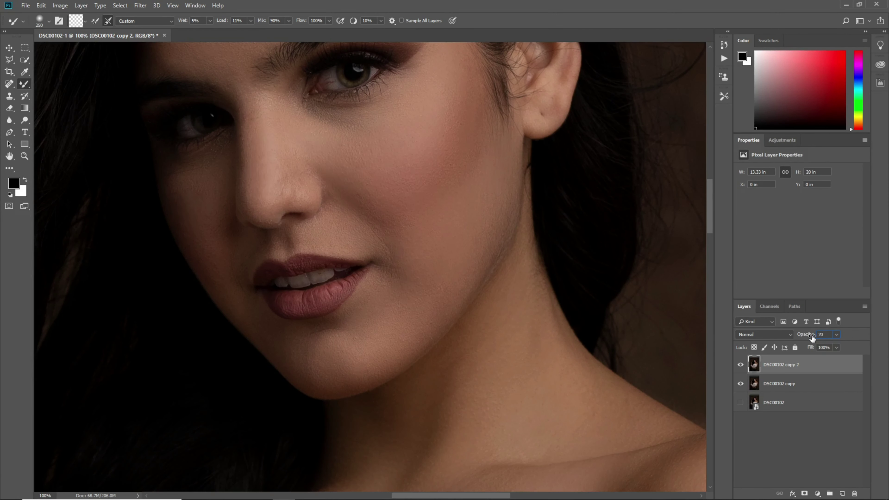
- Check the retouch at 300%, fit the photo, and collapse DSC00102 copy 2 leaving two layers
{"action": "key", "text": "ctrl+plus"}
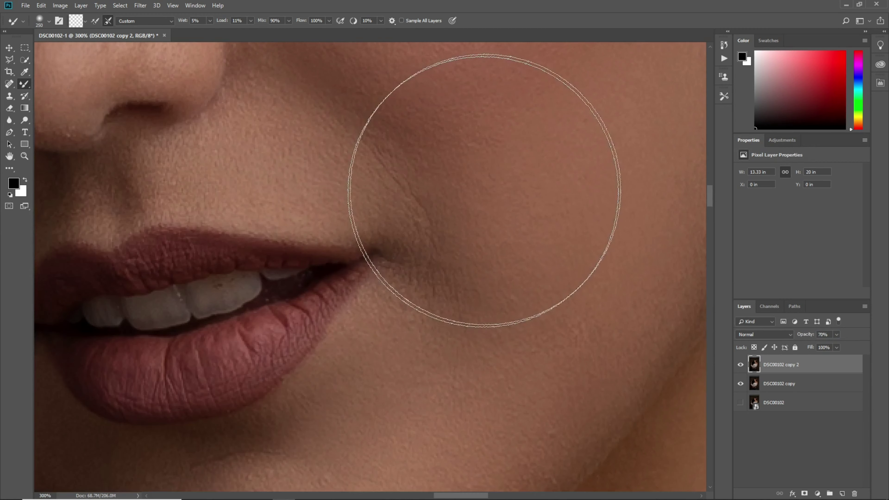
{"action": "key", "text": "ctrl+plus"}
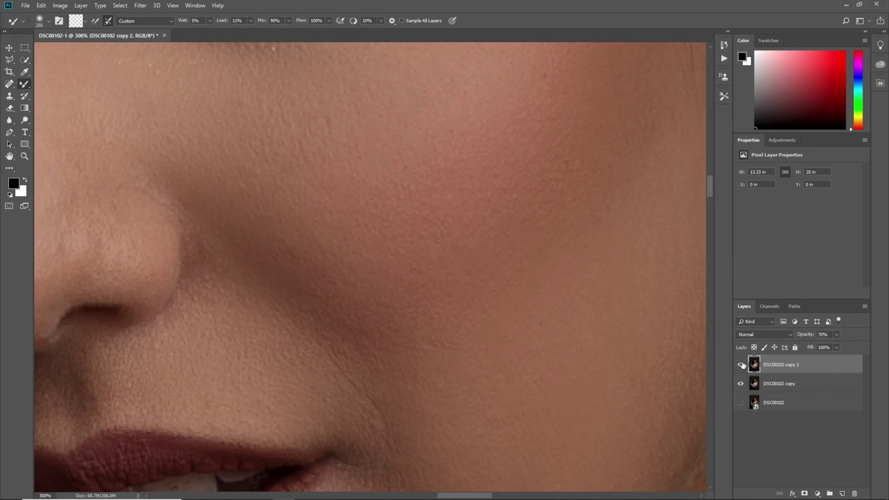
{"action": "left_click", "coordinate": [740, 365]}
{"action": "key", "text": "ctrl+0"}
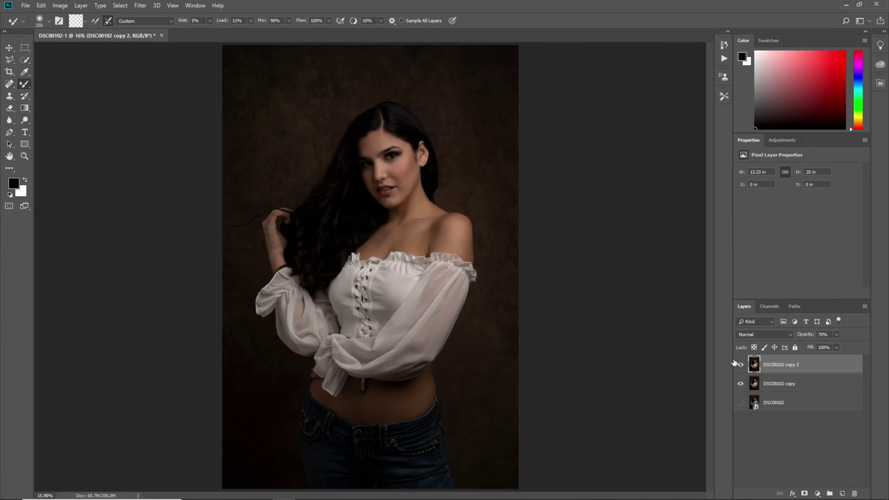
{"action": "left_click", "coordinate": [735, 363]}
{"action": "key", "text": "Delete"}
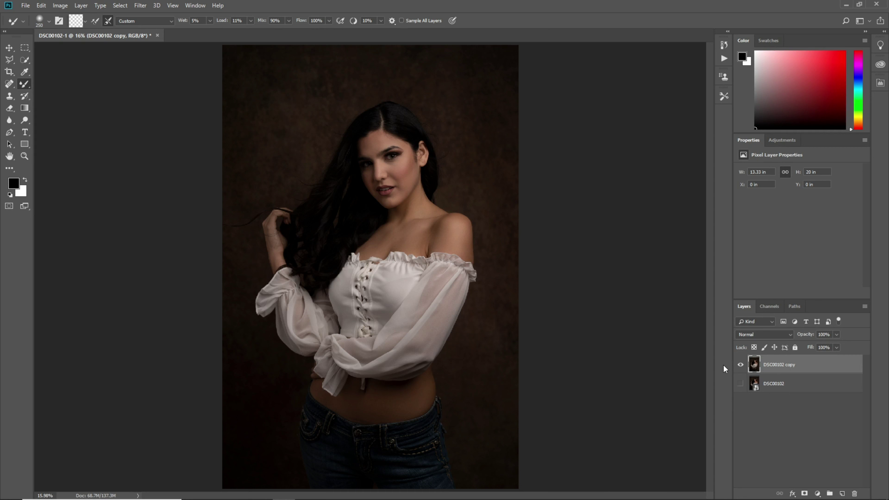
- Create a new layer and, in Camera Raw, reset Temperature to 0 and set Exposure +0.65
{"action": "key", "text": "ctrl+j"}
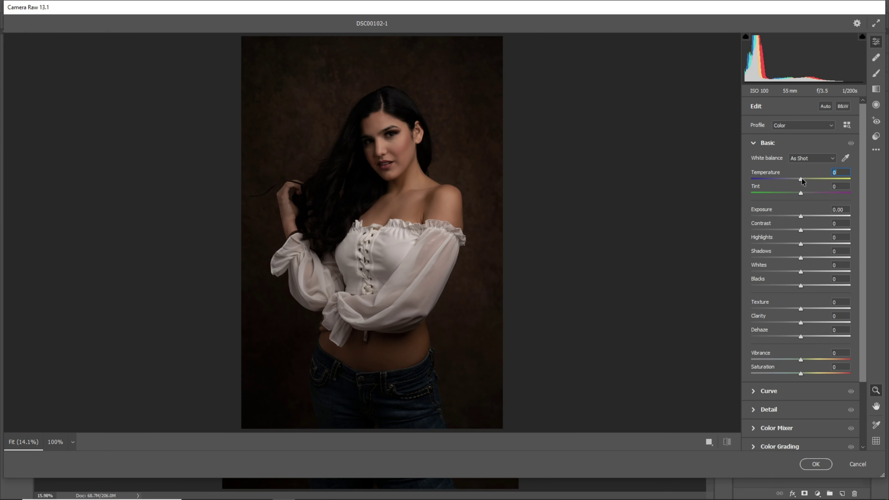
{"action": "left_click_drag", "start_coordinate": [801, 177], "coordinate": [790, 178]}
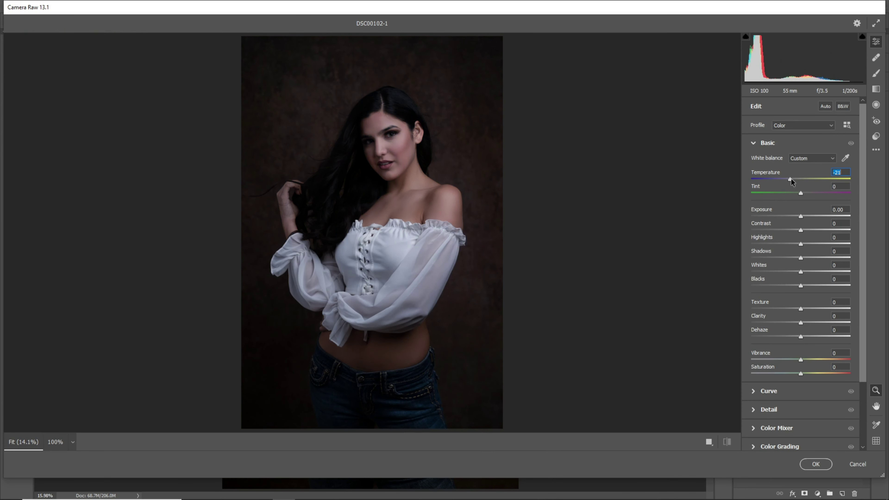
{"action": "double_click", "coordinate": [791, 179]}
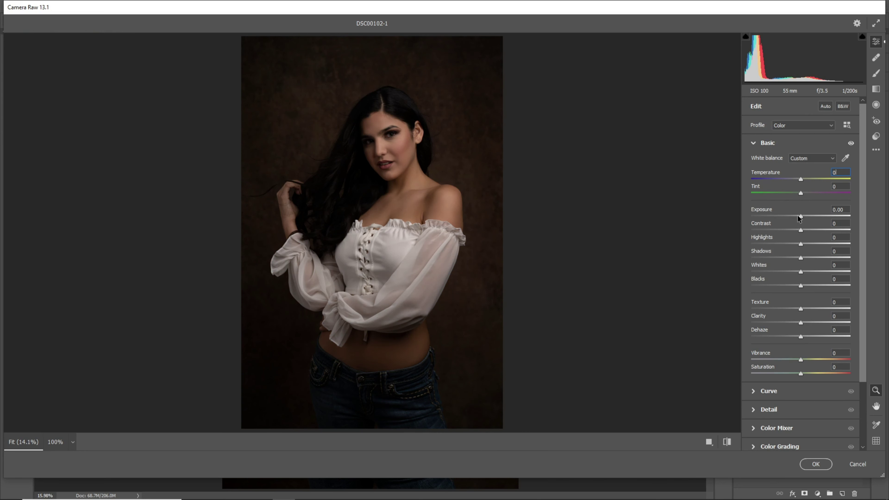
{"action": "left_click_drag", "start_coordinate": [800, 216], "coordinate": [802, 231]}
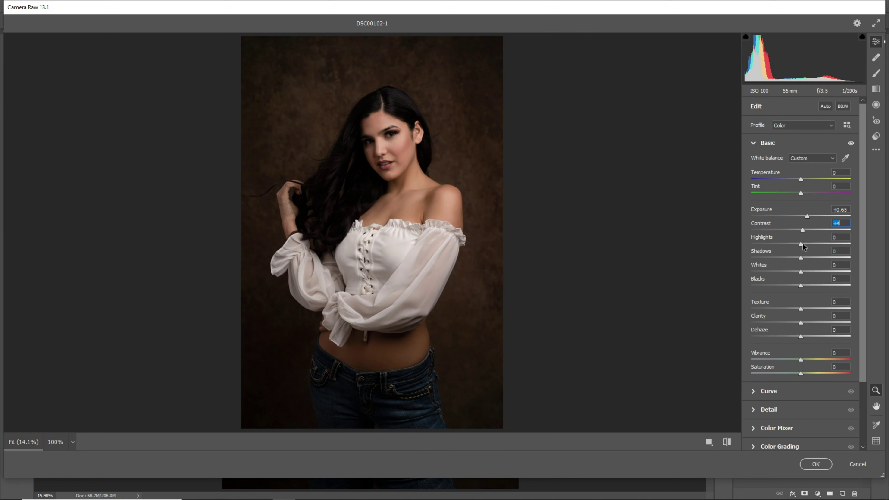
- Set Highlights to -33, Shadows to +93 and Blacks to +20
{"action": "left_click_drag", "start_coordinate": [768, 244], "coordinate": [782, 243]}
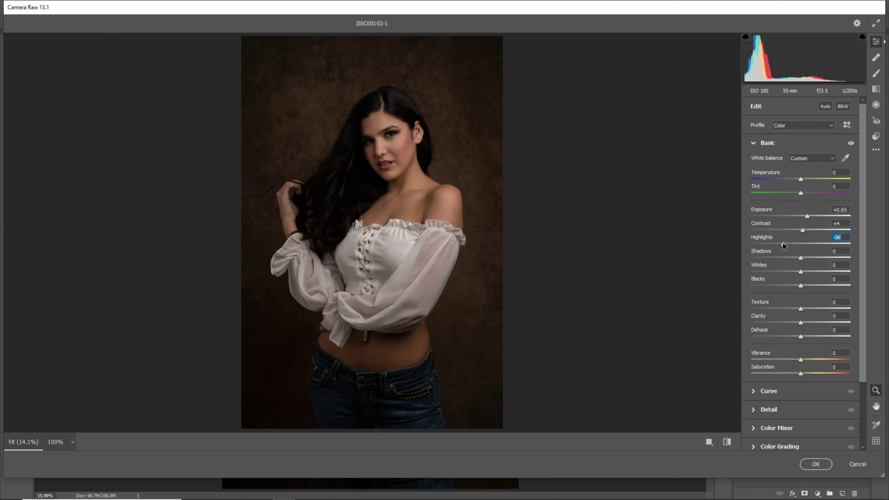
{"action": "mouse_move", "coordinate": [835, 257]}
{"action": "left_mouse_down"}
{"action": "mouse_move", "coordinate": [855, 257]}
{"action": "mouse_move", "coordinate": [846, 258]}
{"action": "left_mouse_up"}
{"action": "left_click_drag", "start_coordinate": [782, 244], "coordinate": [809, 271]}
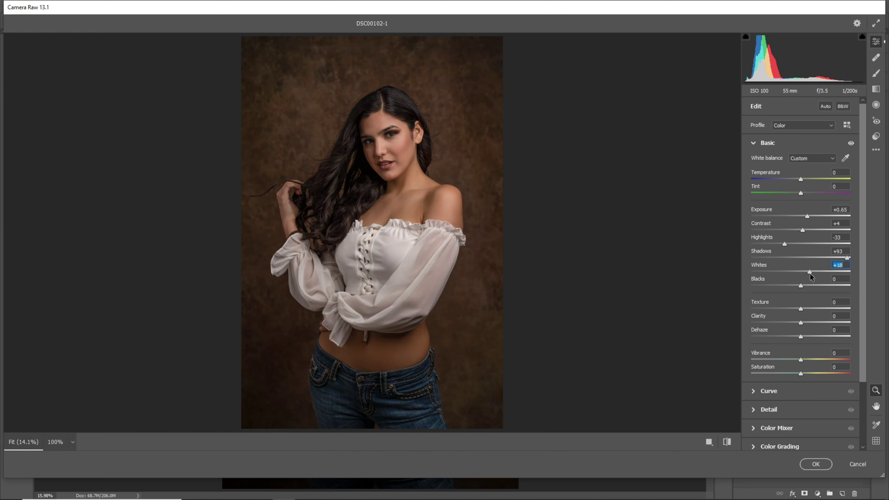
{"action": "left_click_drag", "start_coordinate": [804, 282], "coordinate": [810, 282]}
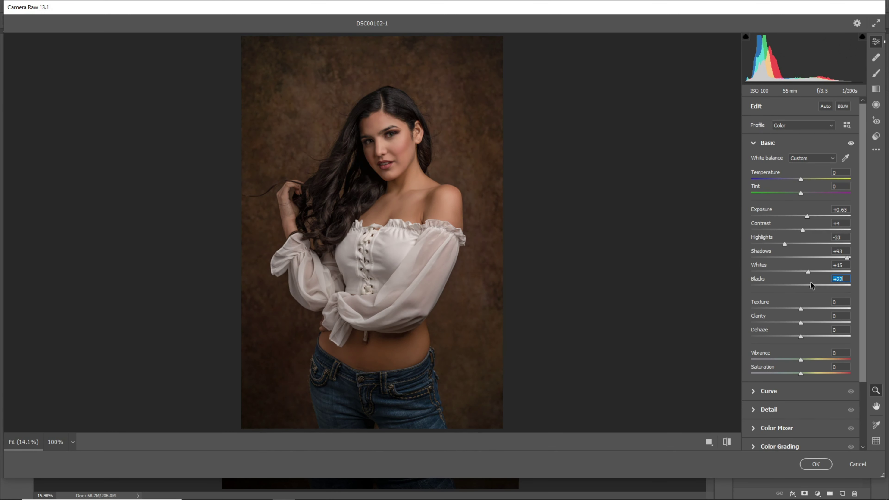
{"action": "scroll", "coordinate": [804, 298], "scroll_direction": "down", "scroll_amount": 3}
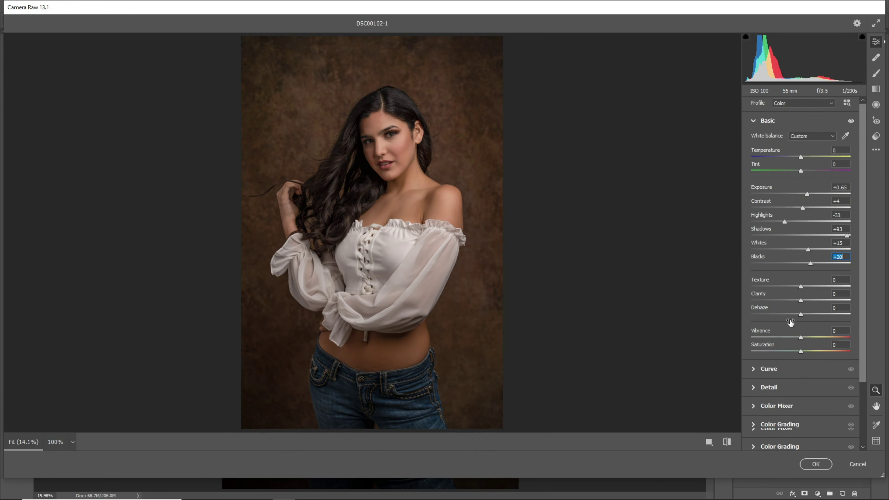
{"action": "left_click", "coordinate": [783, 366]}
- Set Sharpening to 34 and check it at 100% on the face
{"action": "left_click_drag", "start_coordinate": [751, 203], "coordinate": [765, 202]}
{"action": "left_click", "coordinate": [321, 132]}
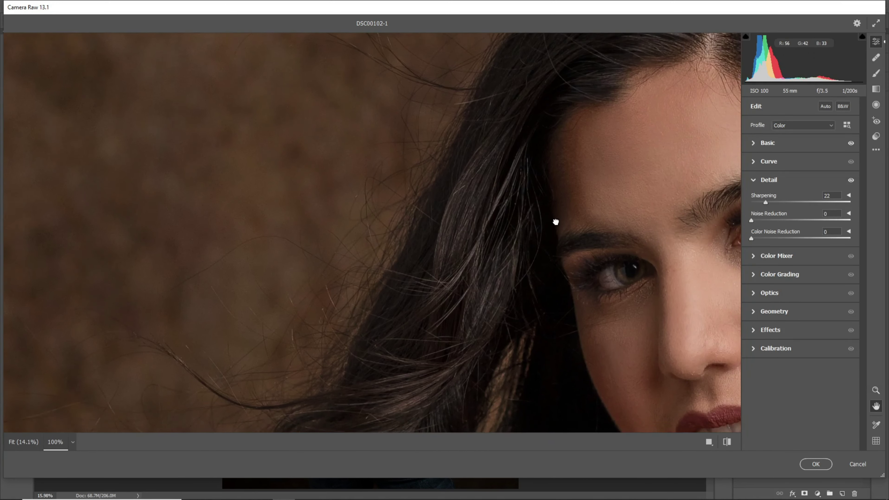
{"action": "left_click_drag", "start_coordinate": [655, 245], "coordinate": [371, 165]}
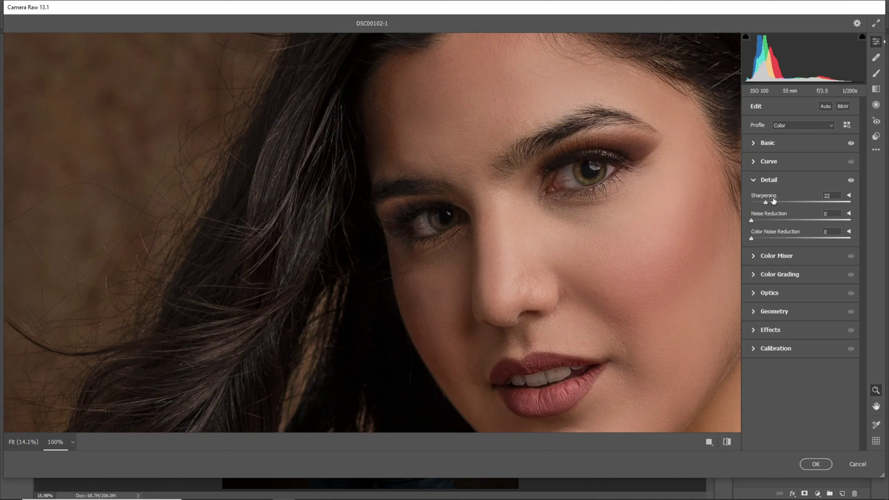
{"action": "key", "text": "ctrl+0"}
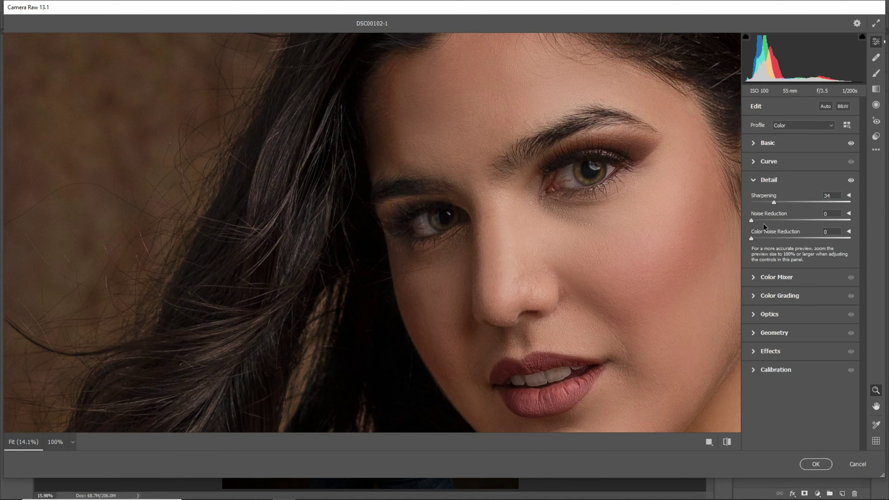
- In the Color Mixer, raise Reds saturation to +7 and Blues saturation to +82
{"action": "left_click", "coordinate": [783, 275]}
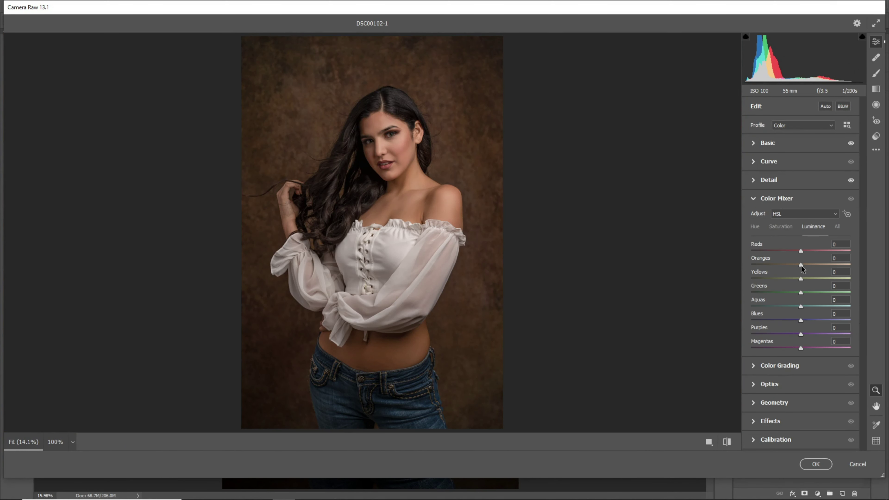
{"action": "left_click", "coordinate": [781, 226]}
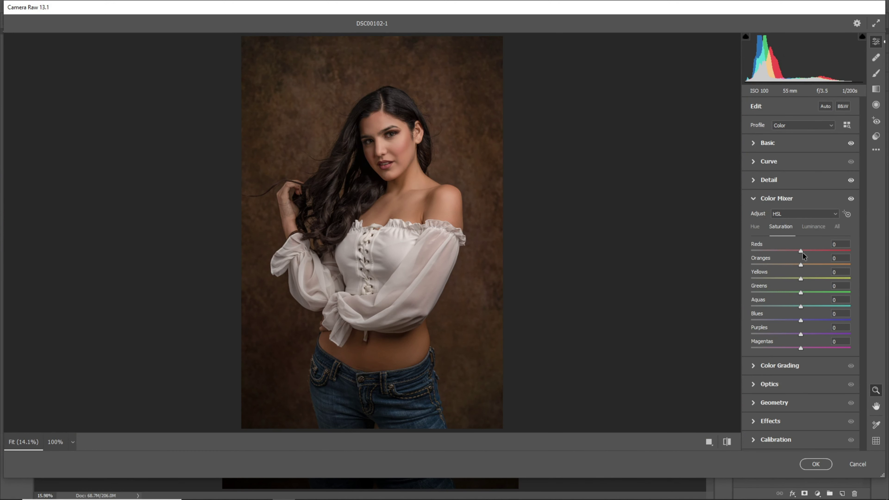
{"action": "left_click_drag", "start_coordinate": [801, 251], "coordinate": [805, 251]}
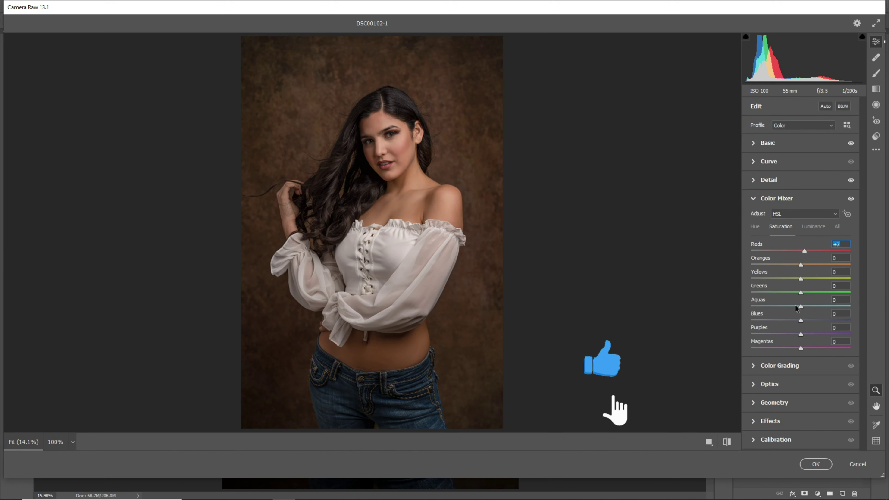
{"action": "left_click_drag", "start_coordinate": [800, 319], "coordinate": [840, 318]}
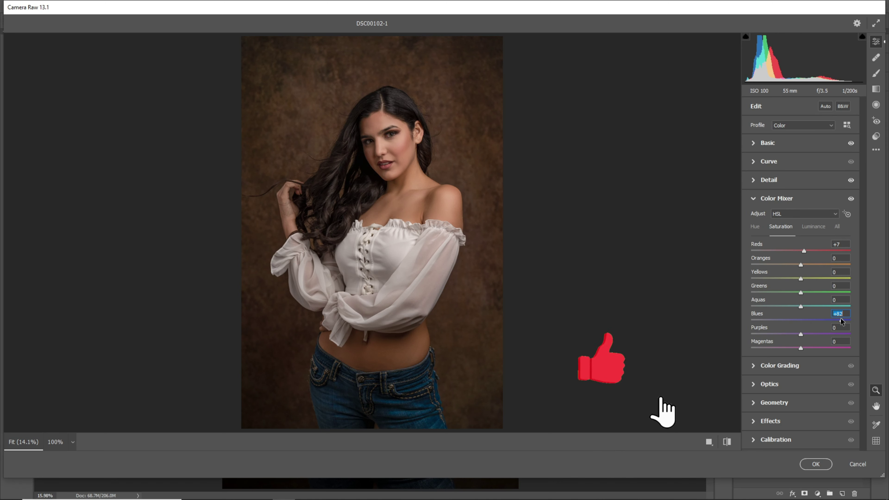
{"action": "left_click", "coordinate": [769, 371]}
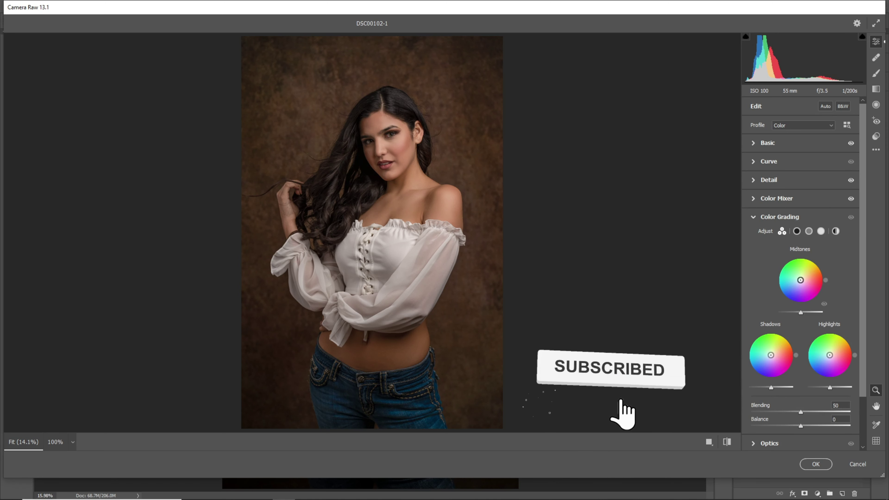
- Tint the Color Grading midtones toward blue, trying shadow and highlight tints along the way
{"action": "mouse_move", "coordinate": [825, 280]}
{"action": "left_mouse_down"}
{"action": "mouse_move", "coordinate": [758, 306]}
{"action": "mouse_move", "coordinate": [768, 315]}
{"action": "left_mouse_up"}
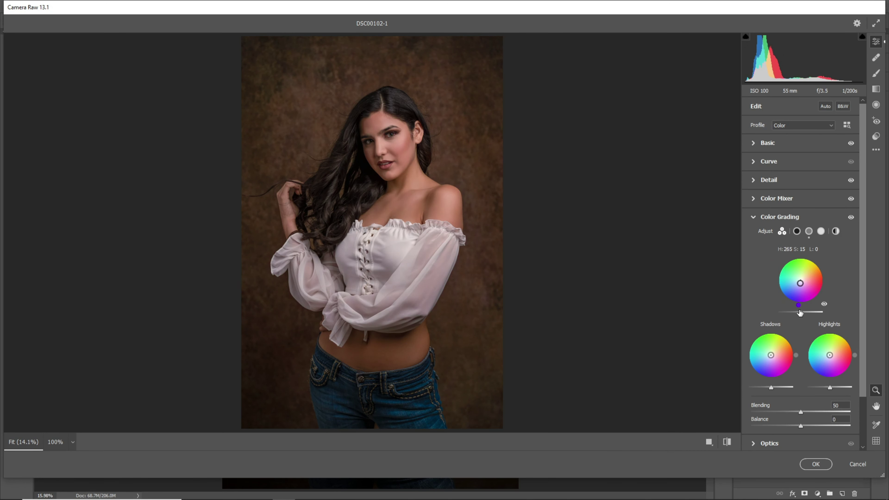
{"action": "left_click_drag", "start_coordinate": [820, 295], "coordinate": [785, 306]}
{"action": "mouse_move", "coordinate": [771, 355]}
{"action": "left_mouse_down"}
{"action": "mouse_move", "coordinate": [760, 352]}
{"action": "mouse_move", "coordinate": [754, 379]}
{"action": "left_mouse_up"}
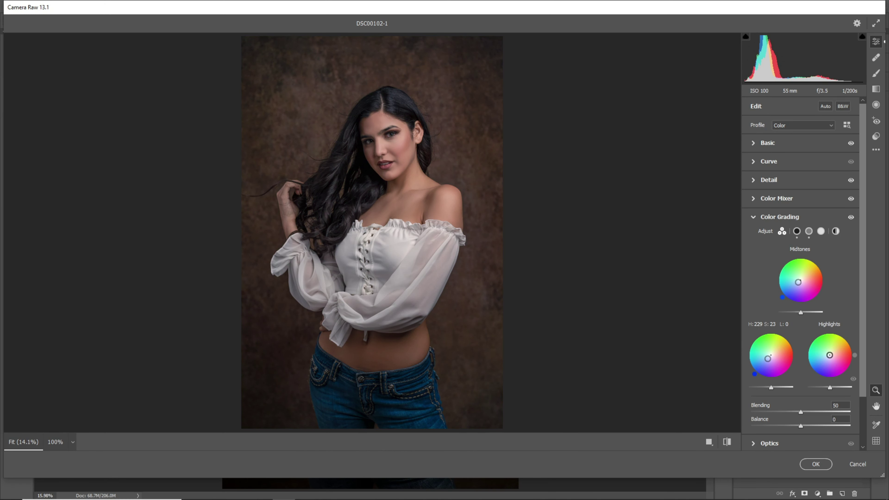
{"action": "left_click_drag", "start_coordinate": [829, 355], "coordinate": [832, 355]}
{"action": "left_click_drag", "start_coordinate": [850, 364], "coordinate": [792, 341]}
{"action": "mouse_move", "coordinate": [752, 372]}
{"action": "left_mouse_down"}
{"action": "mouse_move", "coordinate": [776, 383]}
{"action": "mouse_move", "coordinate": [764, 362]}
{"action": "left_mouse_up"}
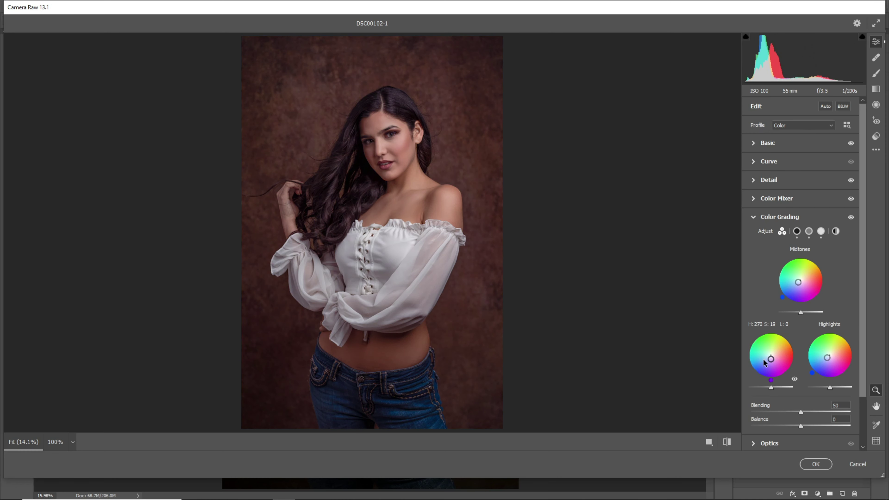
- Reset the shadow and highlight wheels, set Red Primary Hue to -1, and apply Camera Raw
{"action": "double_click", "coordinate": [770, 359]}
{"action": "double_click", "coordinate": [823, 357]}
{"action": "scroll", "coordinate": [808, 307], "scroll_direction": "down", "scroll_amount": 3}
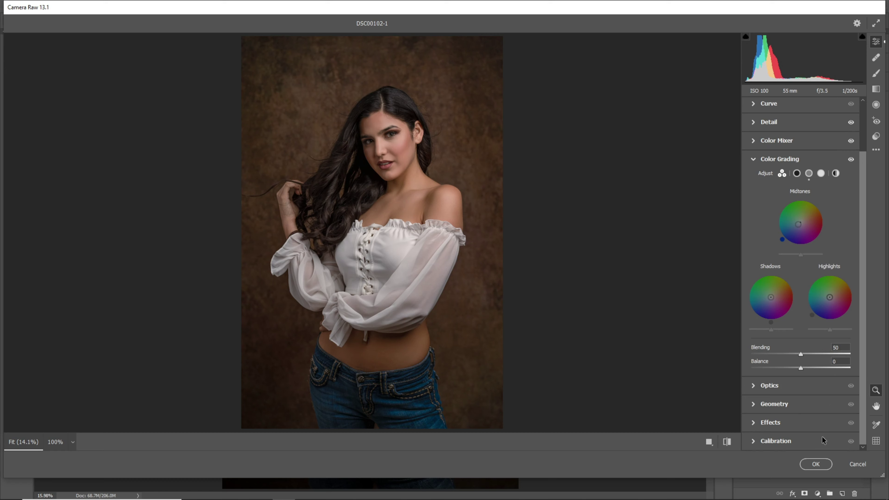
{"action": "left_click", "coordinate": [795, 448]}
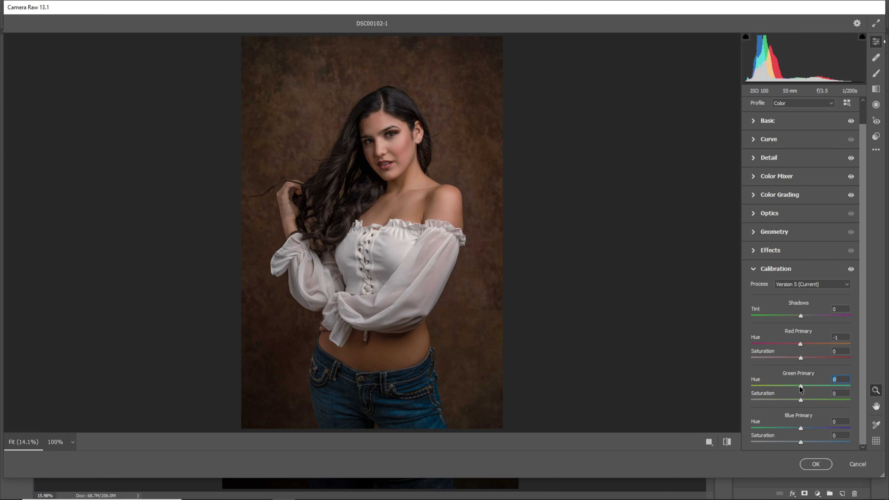
{"action": "left_click", "coordinate": [827, 464]}
- Add a Color Lookup adjustment layer and preview LUTs starting from 2Strip.look
{"action": "left_click", "coordinate": [819, 494]}
{"action": "left_click", "coordinate": [821, 464]}
{"action": "left_click", "coordinate": [815, 171]}
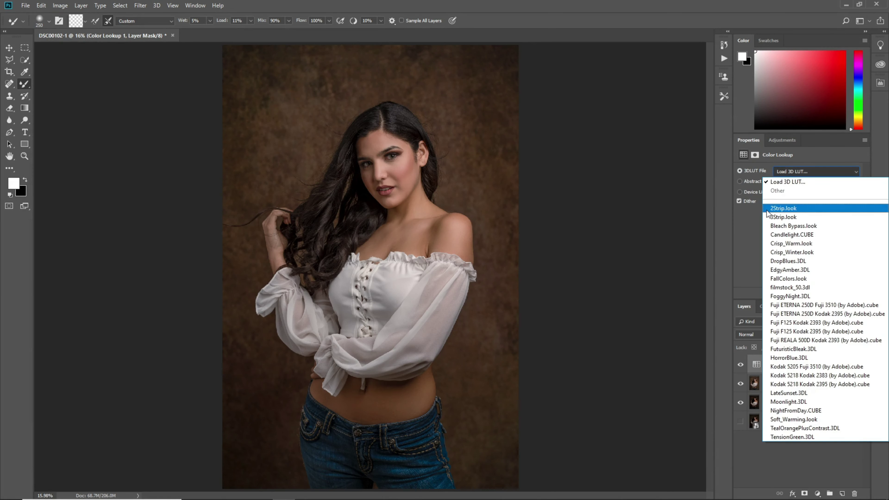
{"action": "left_click", "coordinate": [767, 210]}
{"action": "key", "text": "Down"}
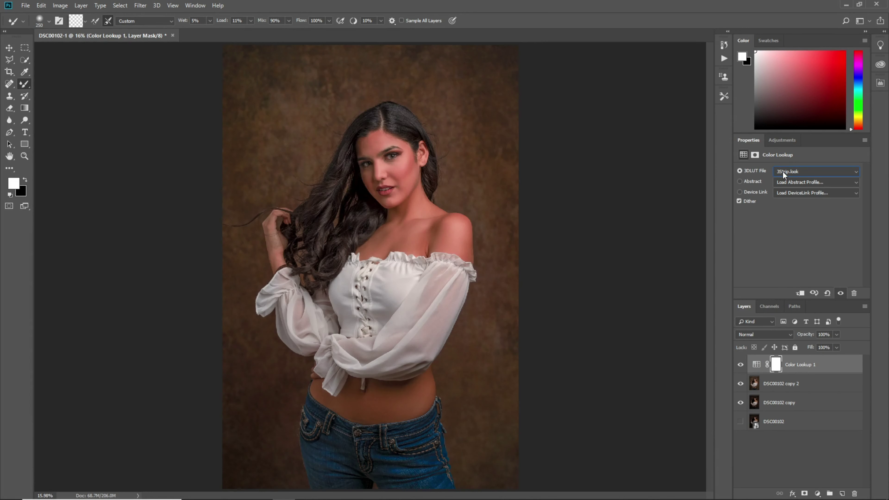
{"action": "key", "text": "Down"}
{"action": "key", "text": "Down"}
{"action": "key", "text": "Down"}
{"action": "key", "text": "Down"}
{"action": "key", "text": "Down"}
{"action": "key", "text": "Down"}
{"action": "key", "text": "Down"}
{"action": "key", "text": "Down"}
{"action": "key", "text": "Down"}
{"action": "key", "text": "Down"}
{"action": "key", "text": "Down"}
{"action": "key", "text": "Down"}
{"action": "key", "text": "Down"}
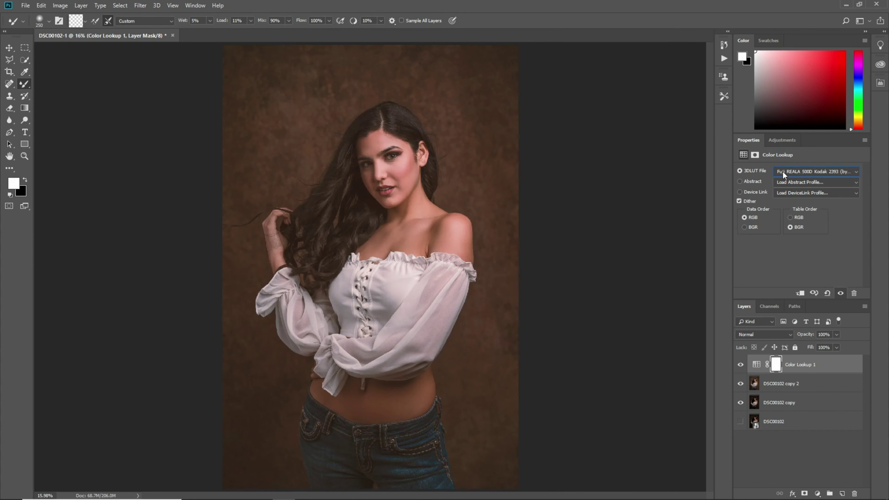
{"action": "key", "text": "Down"}
{"action": "key", "text": "Down"}
{"action": "key", "text": "Down"}
{"action": "key", "text": "Down"}
{"action": "key", "text": "Down"}
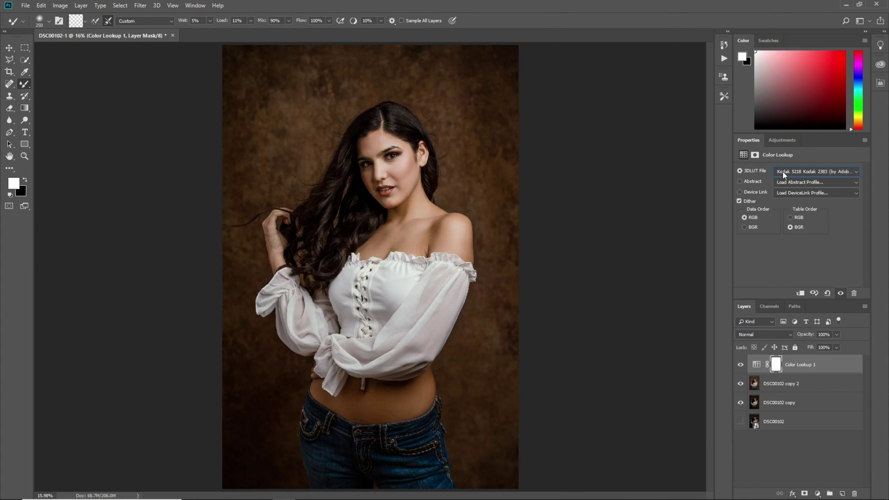
- Compare further LUTs (Fuji F125 Kodak 2393, Crisp_Warm) and settle on Fuji ETERNA 250D Fuji 3510
{"action": "left_click", "coordinate": [782, 172]}
{"action": "left_click", "coordinate": [795, 323]}
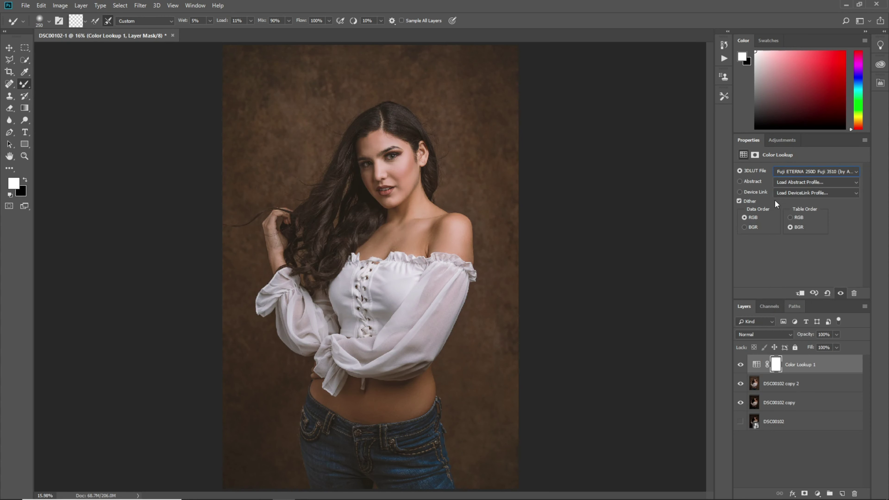
{"action": "key", "text": "Down"}
{"action": "key", "text": "Down"}
{"action": "key", "text": "Down"}
{"action": "key", "text": "Down"}
{"action": "key", "text": "Down"}
{"action": "left_click", "coordinate": [780, 174]}
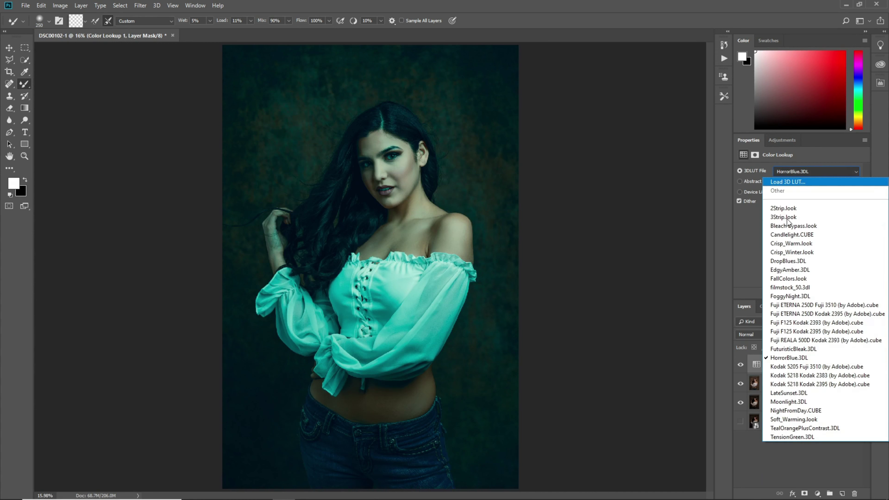
{"action": "left_click", "coordinate": [788, 175]}
{"action": "key", "text": "Down"}
{"action": "key", "text": "Up"}
{"action": "key", "text": "Down"}
{"action": "key", "text": "Down"}
{"action": "key", "text": "Down"}
{"action": "key", "text": "Down"}
{"action": "key", "text": "Down"}
{"action": "key", "text": "Down"}
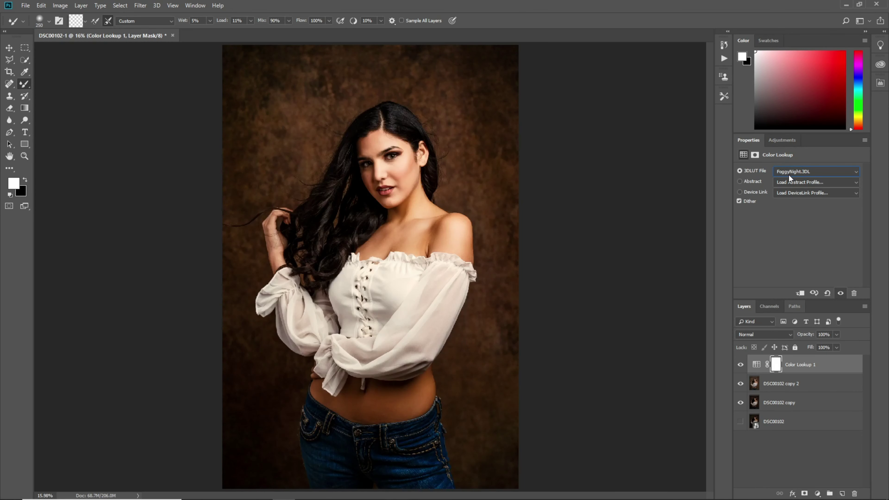
{"action": "key", "text": "Down"}
{"action": "key", "text": "Down"}
{"action": "key", "text": "Down"}
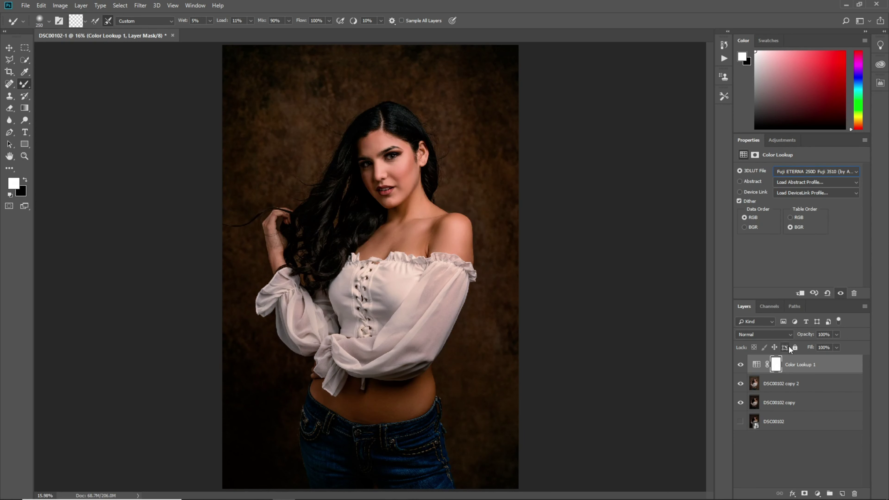
- Set the lookup layer to 60% opacity and 50% fill
{"action": "double_click", "coordinate": [824, 335]}
{"action": "type", "text": "60"}
{"action": "key", "text": "Return"}
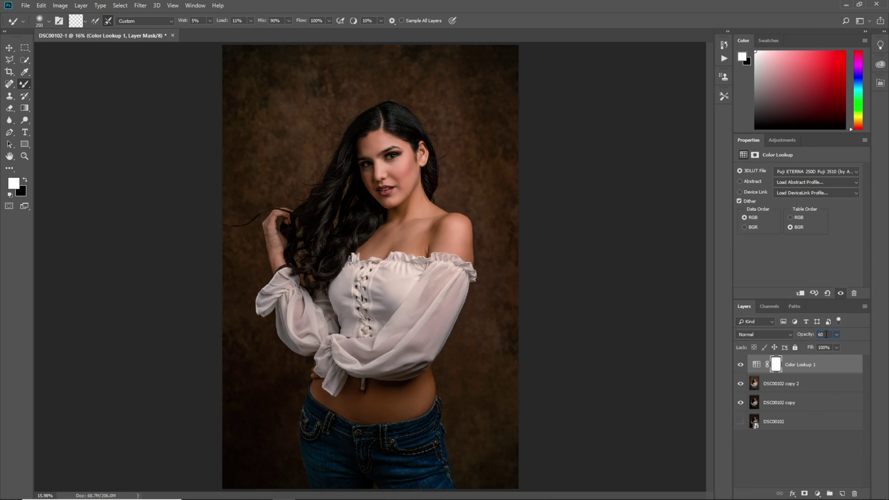
{"action": "type", "text": "5"}
- Merge the lookup layer down, raise Exposure to +0.20, and draw a rotated radial filter over the head
{"action": "key", "text": "ctrl+e"}
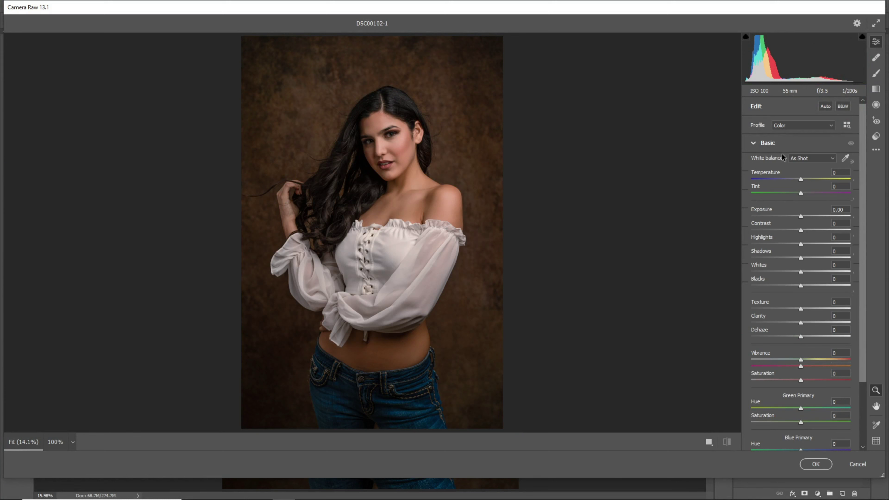
{"action": "left_click_drag", "start_coordinate": [800, 216], "coordinate": [802, 216]}
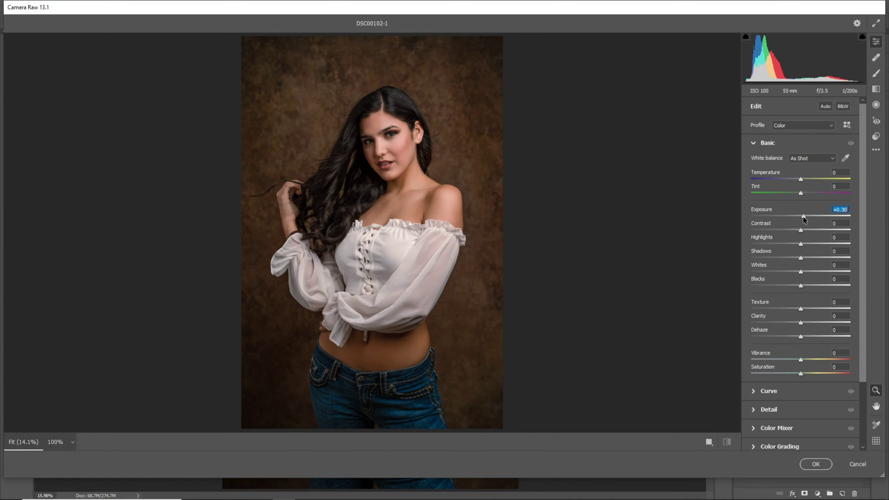
{"action": "left_click", "coordinate": [875, 105]}
{"action": "left_click_drag", "start_coordinate": [284, 72], "coordinate": [397, 272]}
{"action": "mouse_move", "coordinate": [287, 372]}
{"action": "left_mouse_down"}
{"action": "mouse_move", "coordinate": [514, 319]}
{"action": "mouse_move", "coordinate": [374, 133]}
{"action": "left_mouse_up"}
- Reset the radial filter's Shadows, Texture and Blacks, and ease Highlights to +8
{"action": "double_click", "coordinate": [812, 294]}
{"action": "left_click_drag", "start_coordinate": [751, 280], "coordinate": [804, 280]}
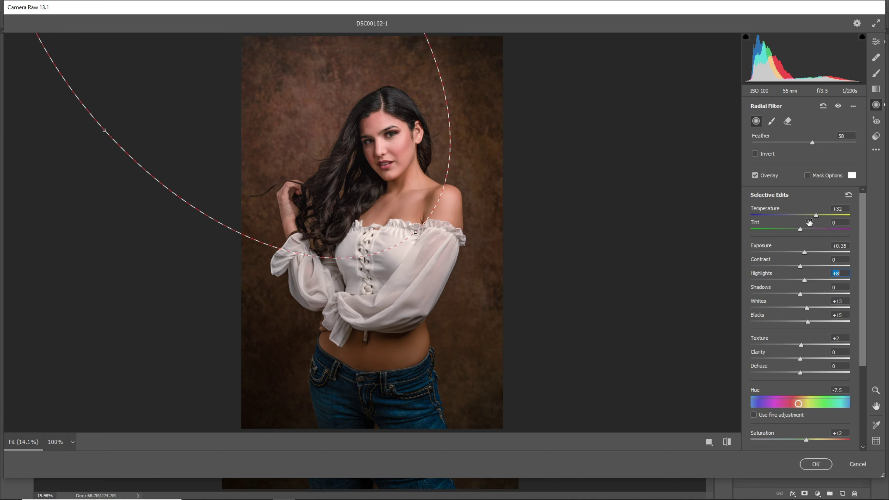
{"action": "scroll", "coordinate": [805, 353], "scroll_direction": "down", "scroll_amount": 3}
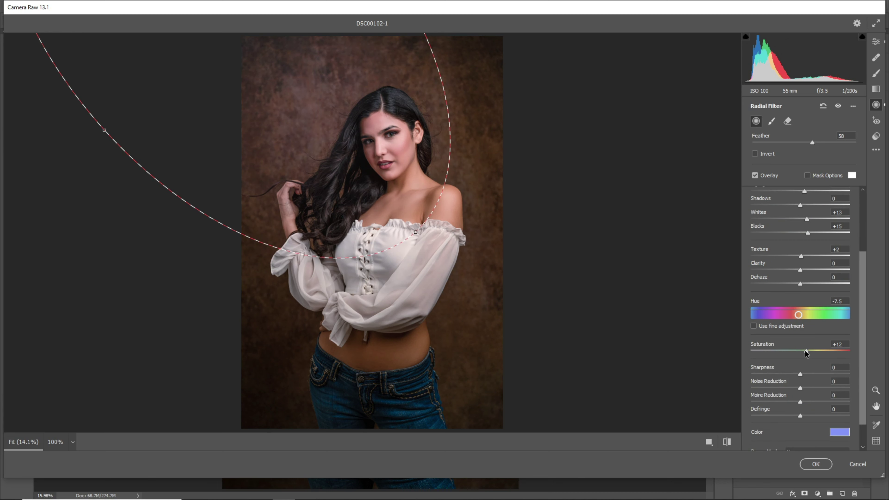
{"action": "scroll", "coordinate": [804, 350], "scroll_direction": "down", "scroll_amount": 2}
{"action": "scroll", "coordinate": [800, 308], "scroll_direction": "up", "scroll_amount": 3}
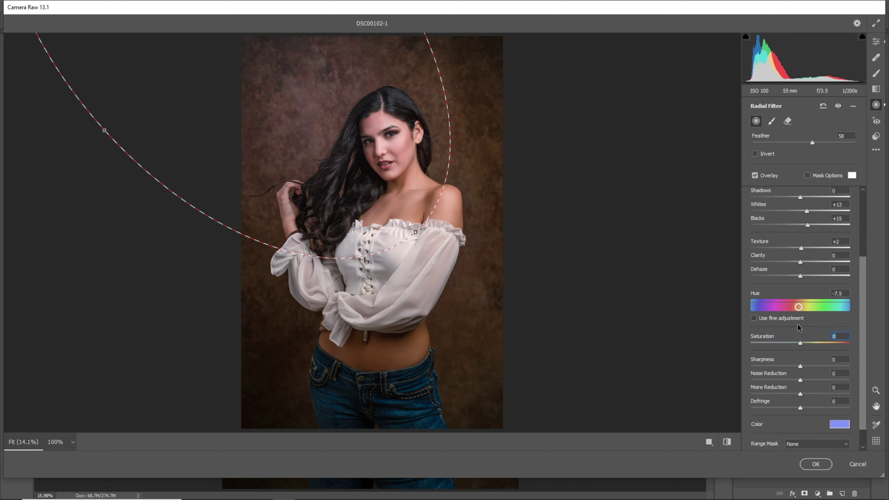
{"action": "scroll", "coordinate": [798, 306], "scroll_direction": "up", "scroll_amount": 1}
{"action": "double_click", "coordinate": [801, 293]}
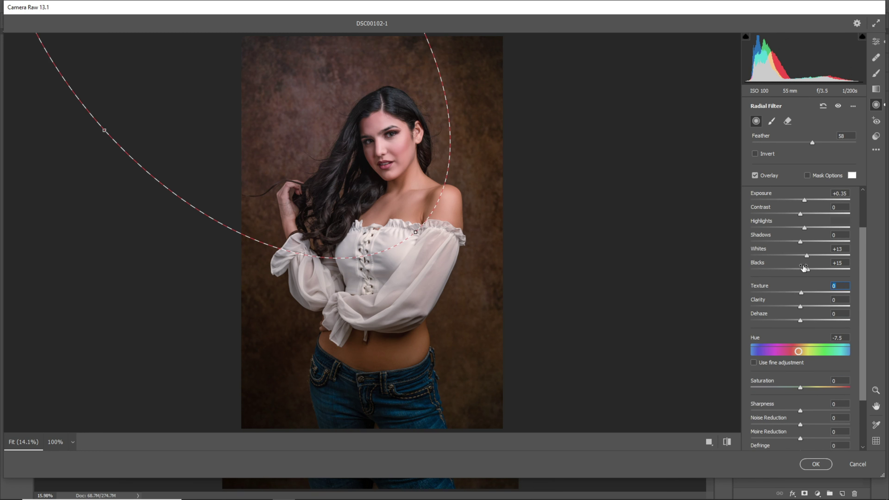
{"action": "double_click", "coordinate": [807, 269]}
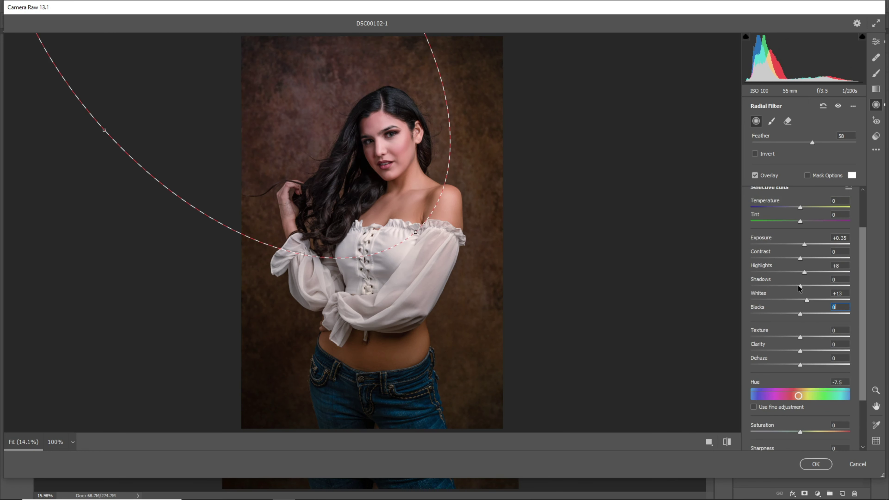
{"action": "scroll", "coordinate": [805, 290], "scroll_direction": "up", "scroll_amount": 2}
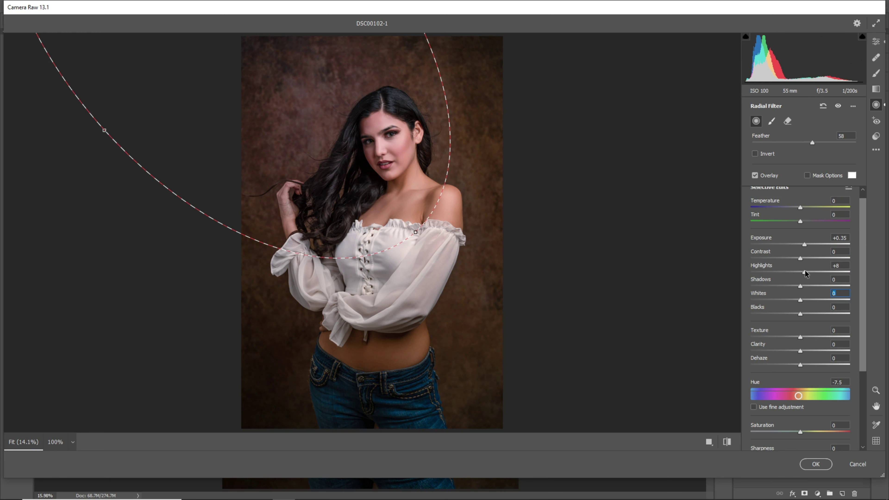
- Give the filter Contrast +4, Sharpness +11, Saturation +27, Tint -9, Temperature 0, and apply Camera Raw
{"action": "left_click_drag", "start_coordinate": [798, 258], "coordinate": [800, 258]}
{"action": "scroll", "coordinate": [783, 363], "scroll_direction": "down", "scroll_amount": 5}
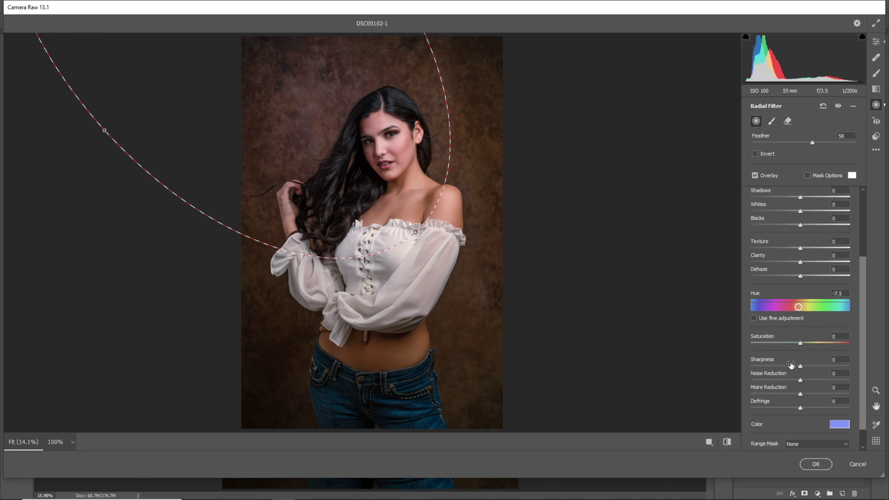
{"action": "left_click_drag", "start_coordinate": [800, 366], "coordinate": [813, 343]}
{"action": "left_click", "coordinate": [800, 344]}
{"action": "scroll", "coordinate": [790, 237], "scroll_direction": "up", "scroll_amount": 4}
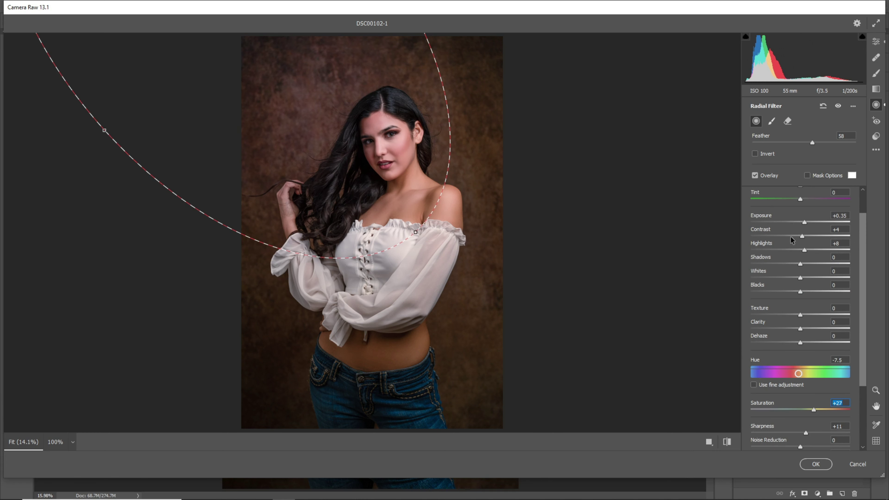
{"action": "scroll", "coordinate": [804, 224], "scroll_direction": "up", "scroll_amount": 2}
{"action": "mouse_move", "coordinate": [800, 229]}
{"action": "left_mouse_down"}
{"action": "mouse_move", "coordinate": [784, 234]}
{"action": "mouse_move", "coordinate": [797, 239]}
{"action": "mouse_move", "coordinate": [794, 215]}
{"action": "left_mouse_up"}
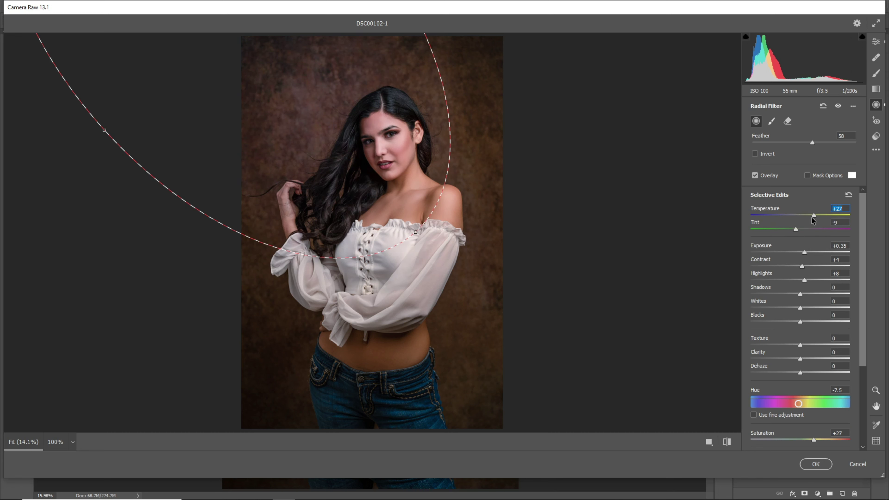
{"action": "double_click", "coordinate": [811, 217]}
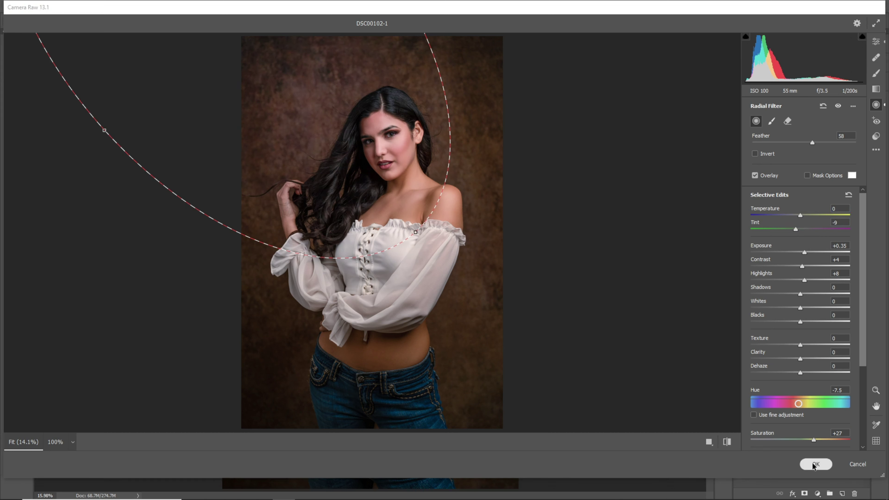
{"action": "left_click", "coordinate": [812, 465]}
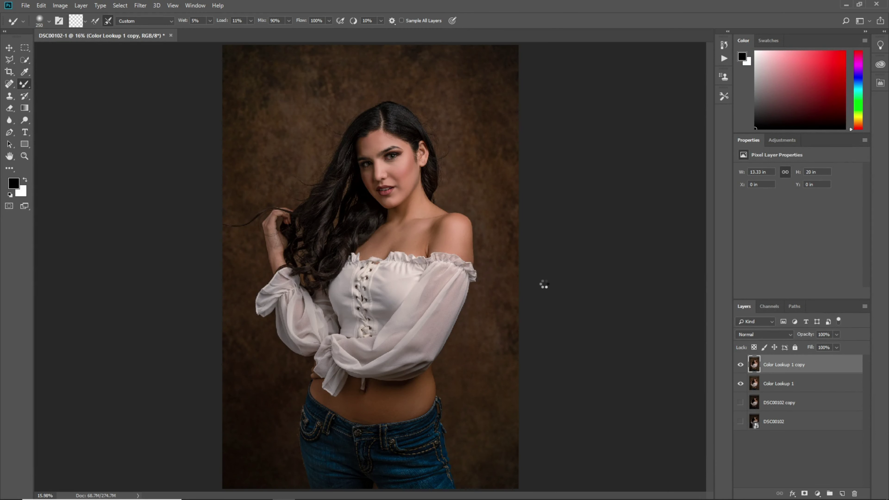
- Compare and delete the Color Lookup 1 copy layer, then select the Eye Brightning action
{"action": "key", "text": "ctrl+plus"}
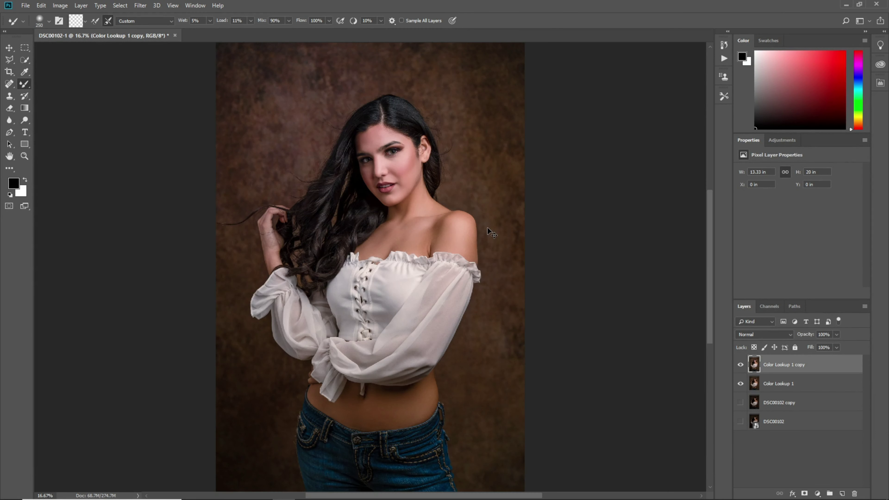
{"action": "key", "text": "ctrl+plus"}
{"action": "key", "text": "ctrl+0"}
{"action": "left_click", "coordinate": [740, 365]}
{"action": "left_click", "coordinate": [740, 364]}
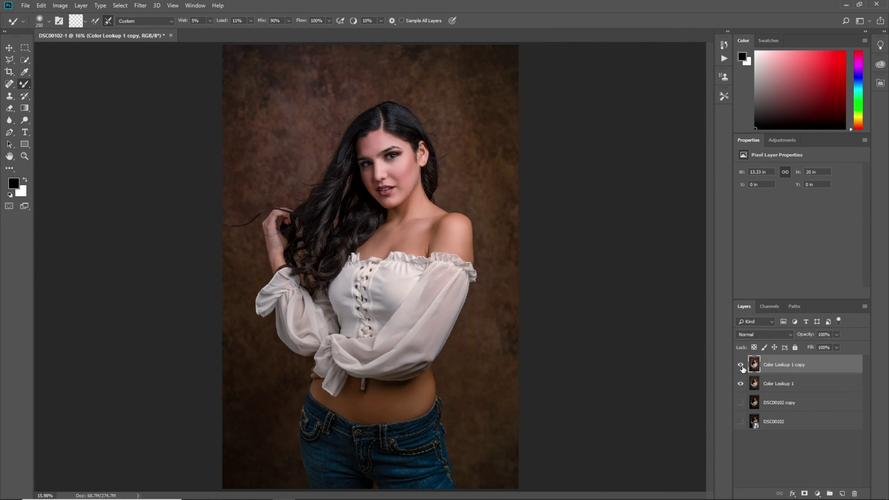
{"action": "key", "text": "Delete"}
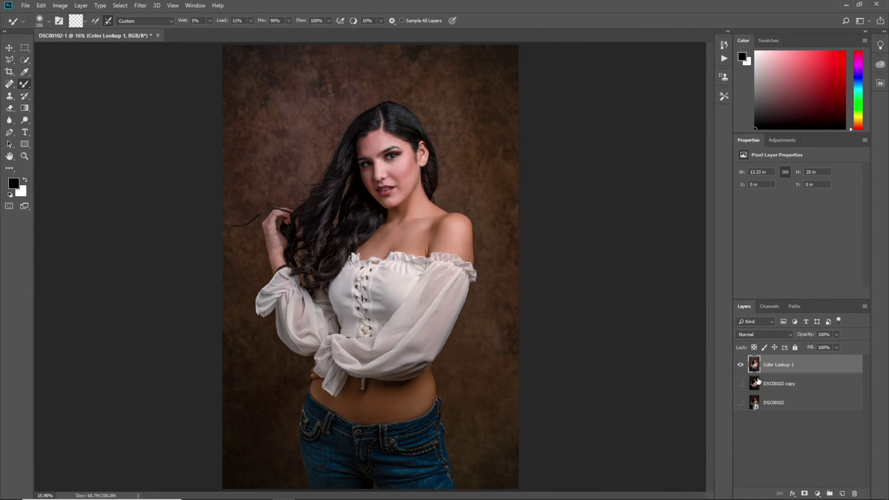
{"action": "left_click", "coordinate": [723, 58]}
{"action": "left_click", "coordinate": [651, 102]}
- Run the Eye Brightning action, zoom to the eyes and size a soft round brush to the irises
{"action": "left_click", "coordinate": [657, 300]}
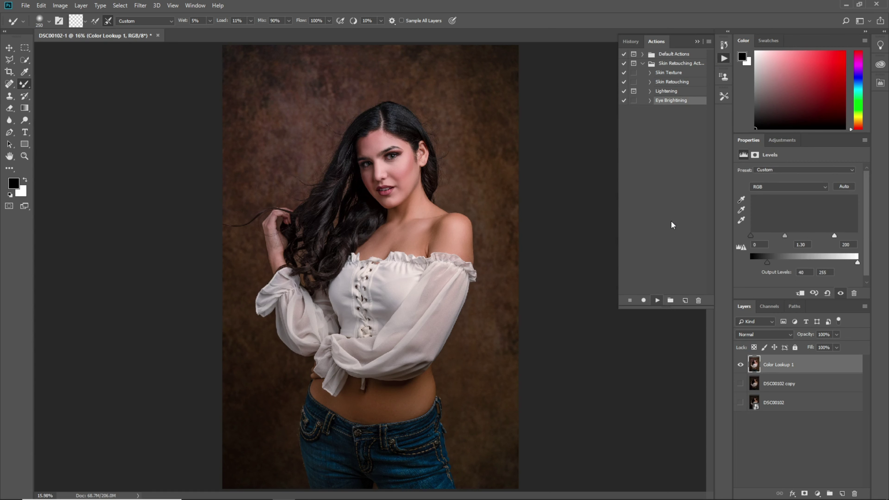
{"action": "left_click", "coordinate": [696, 42]}
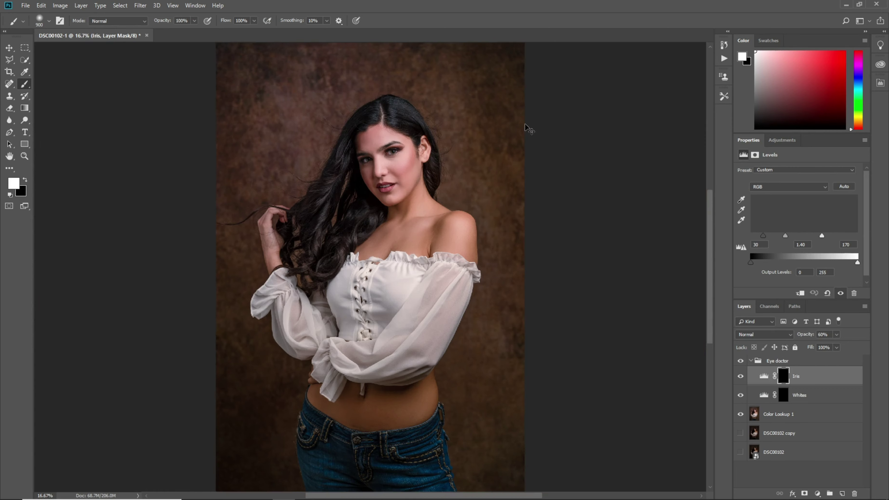
{"action": "scroll", "coordinate": [490, 245], "scroll_direction": "up", "scroll_amount": 5}
{"action": "scroll", "coordinate": [493, 331], "scroll_direction": "up", "scroll_amount": 3}
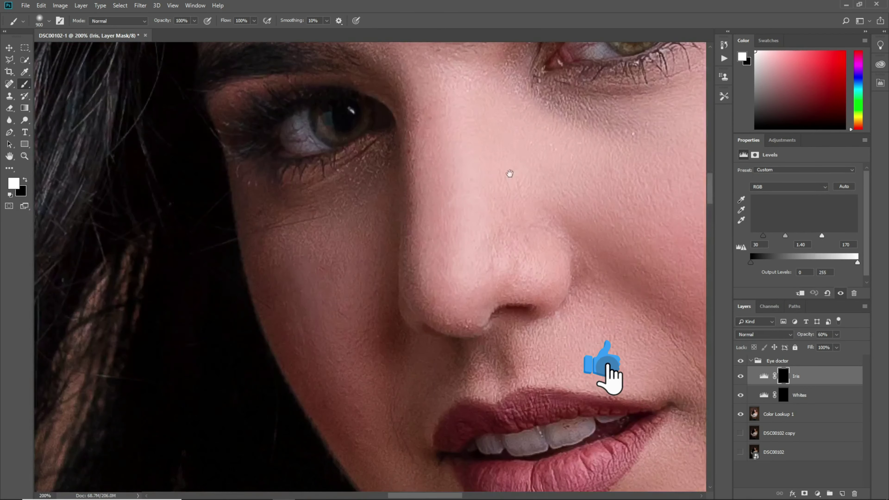
{"action": "scroll", "coordinate": [493, 331], "scroll_direction": "up", "scroll_amount": 3}
{"action": "key", "text": "bracketleft"}
{"action": "key", "text": "bracketleft"}
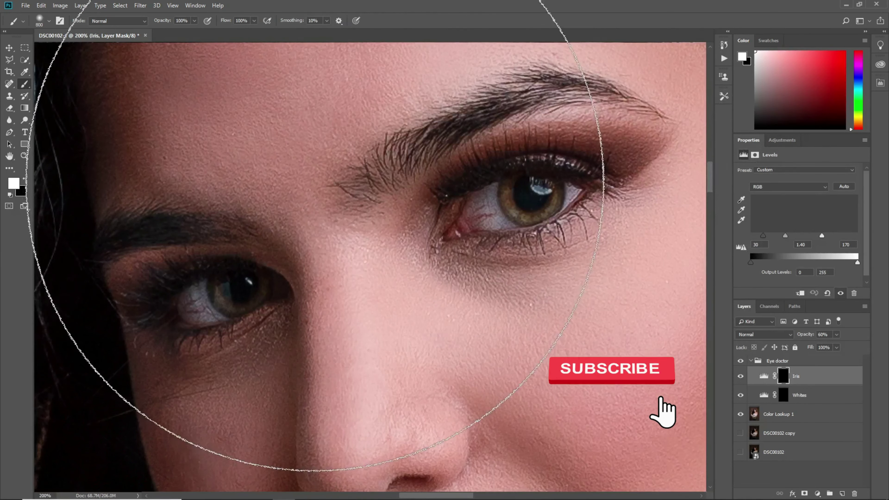
{"action": "key", "text": "bracketleft"}
{"action": "key", "text": "bracketleft"}
{"action": "key", "text": "bracketleft"}
{"action": "right_click", "coordinate": [525, 197]}
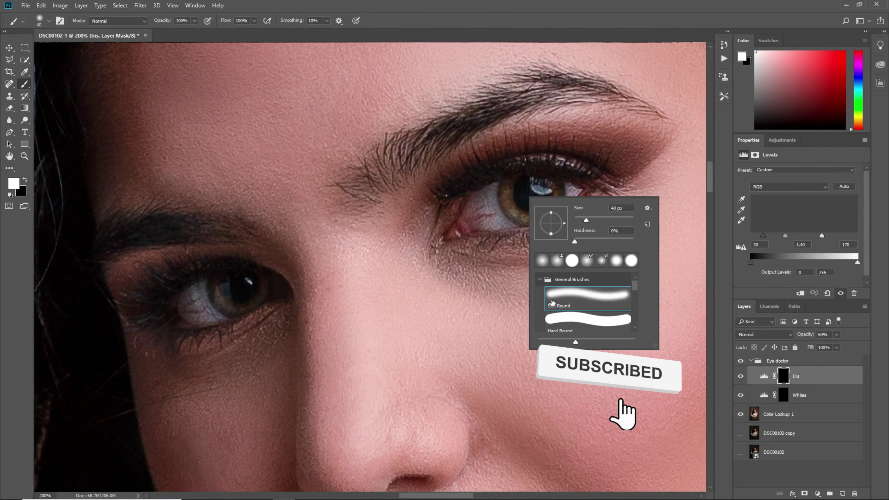
- Paint the Iris mask over both irises, compare before/after, and collapse the Eye doctor group
{"action": "left_click_drag", "start_coordinate": [524, 197], "coordinate": [528, 186]}
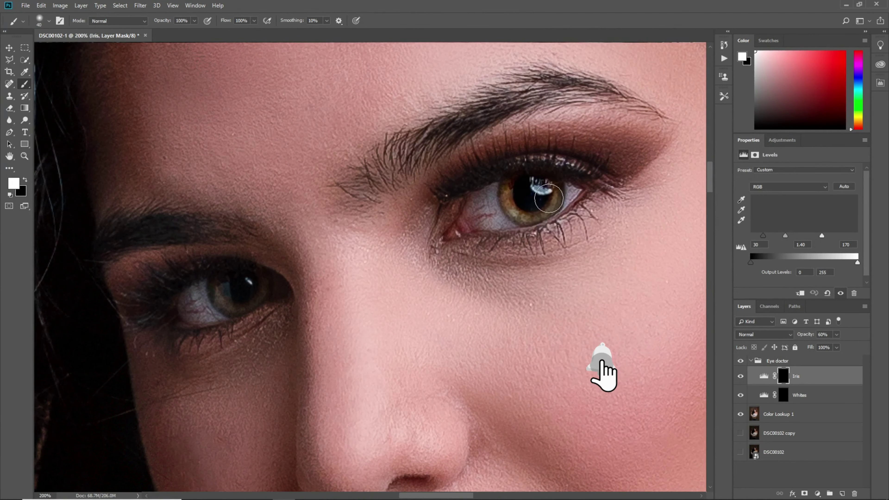
{"action": "left_click_drag", "start_coordinate": [221, 287], "coordinate": [252, 292]}
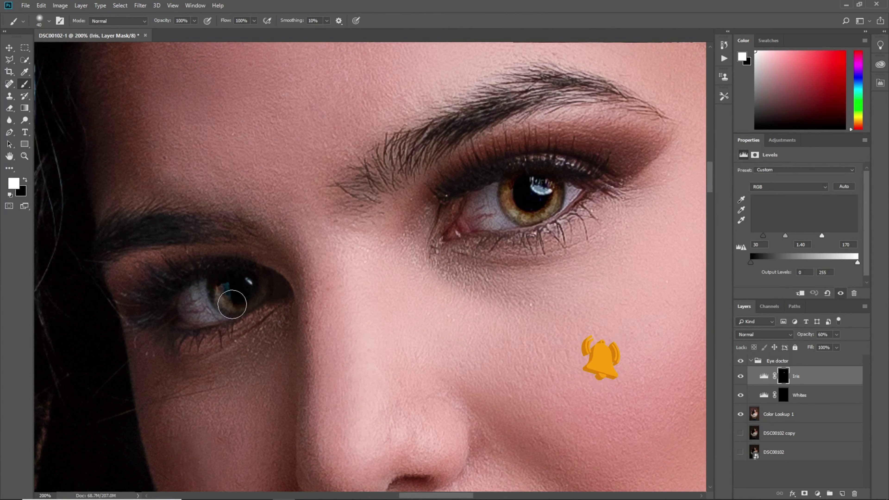
{"action": "key", "text": "ctrl+0"}
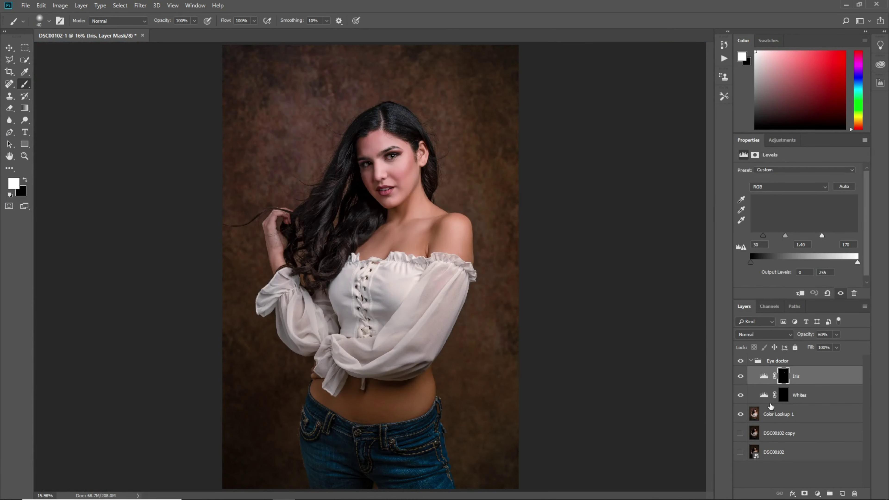
{"action": "left_click", "coordinate": [740, 377]}
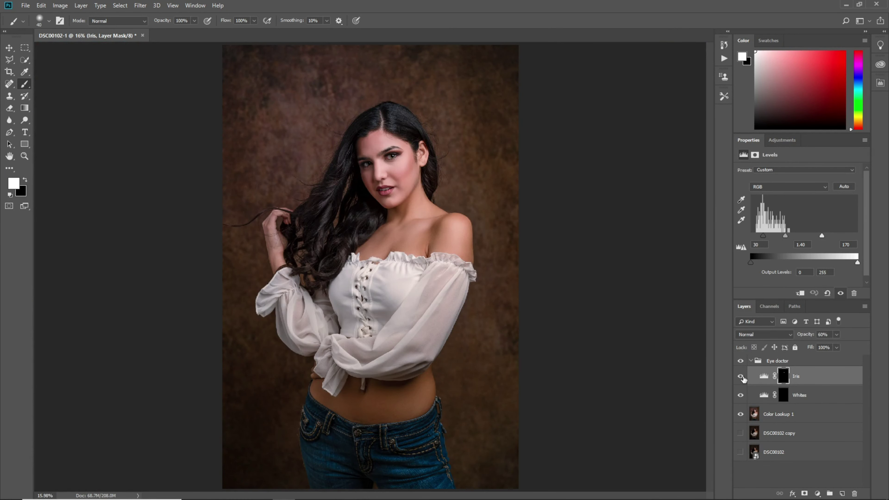
{"action": "key", "text": "x"}
{"action": "left_click", "coordinate": [749, 364]}
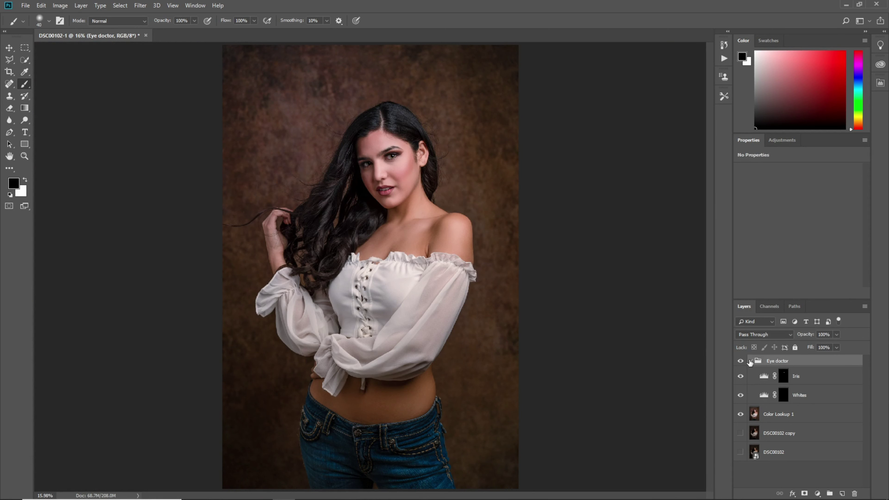
{"action": "left_click", "coordinate": [749, 361]}
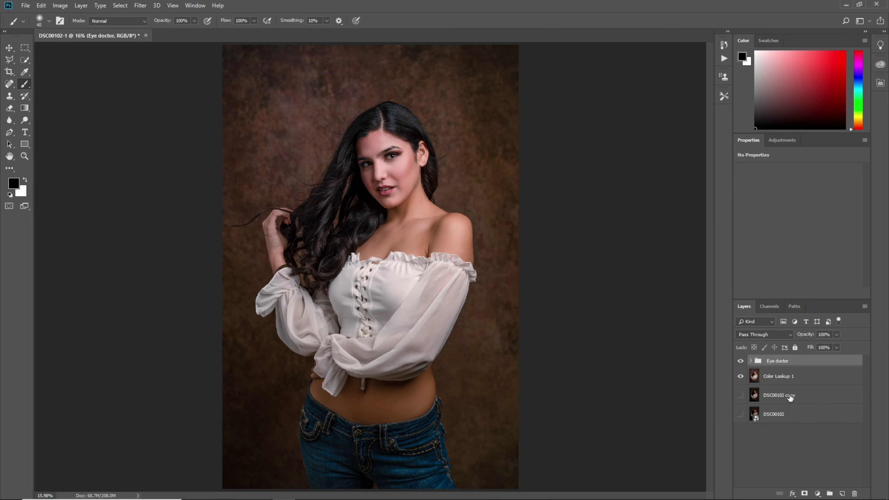
- Stamp all visible layers into Layer 1 and duplicate it as Layer 1 copy
{"action": "key", "text": "ctrl+alt+shift+e"}
{"action": "key", "text": "ctrl+j"}
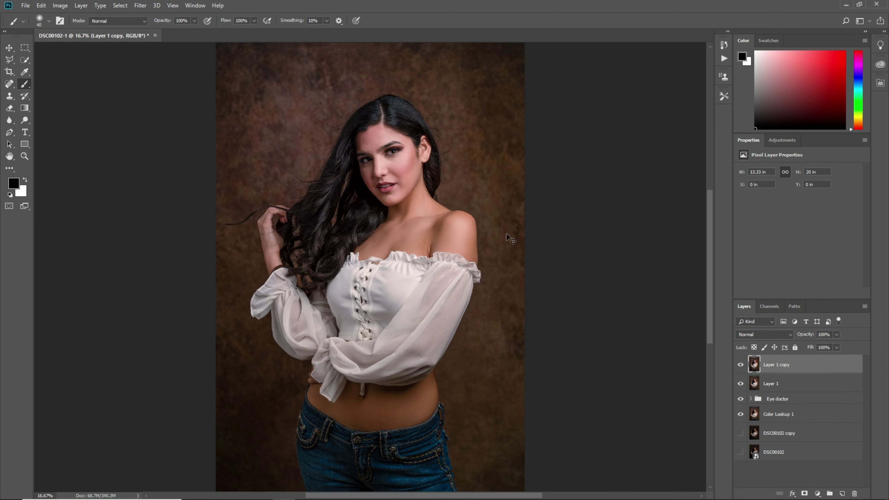
{"action": "key", "text": "ctrl+plus"}
{"action": "left_click_drag", "start_coordinate": [587, 188], "coordinate": [584, 226]}
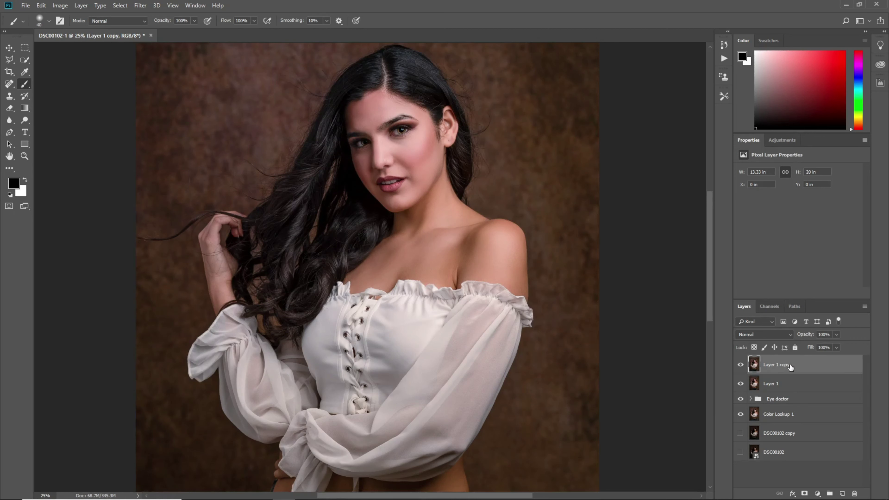
- Set Layer 1 copy to Multiply blending and Layer 1 to Screen
{"action": "left_click", "coordinate": [763, 333]}
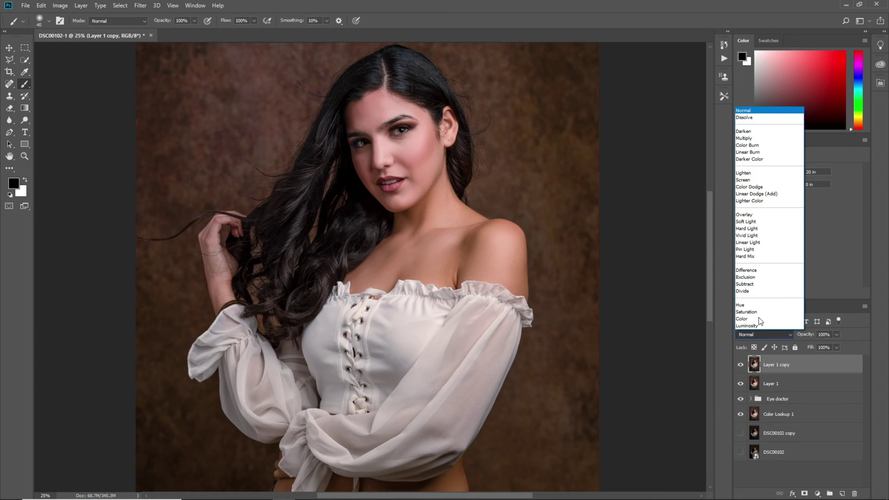
{"action": "left_click", "coordinate": [750, 138]}
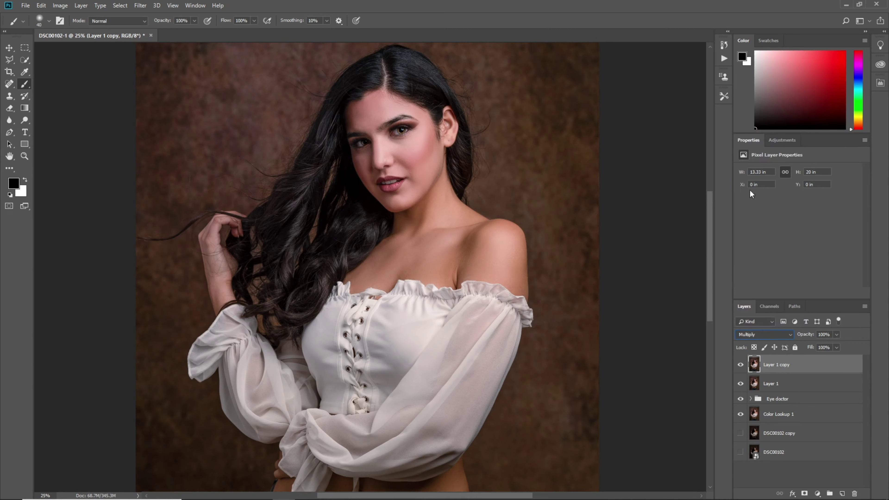
{"action": "left_click", "coordinate": [775, 383]}
{"action": "left_click", "coordinate": [769, 334]}
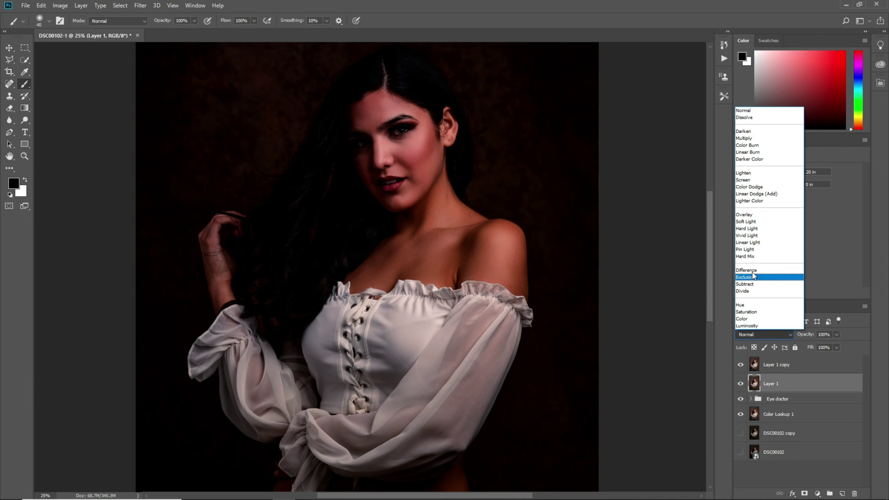
{"action": "left_click", "coordinate": [745, 179]}
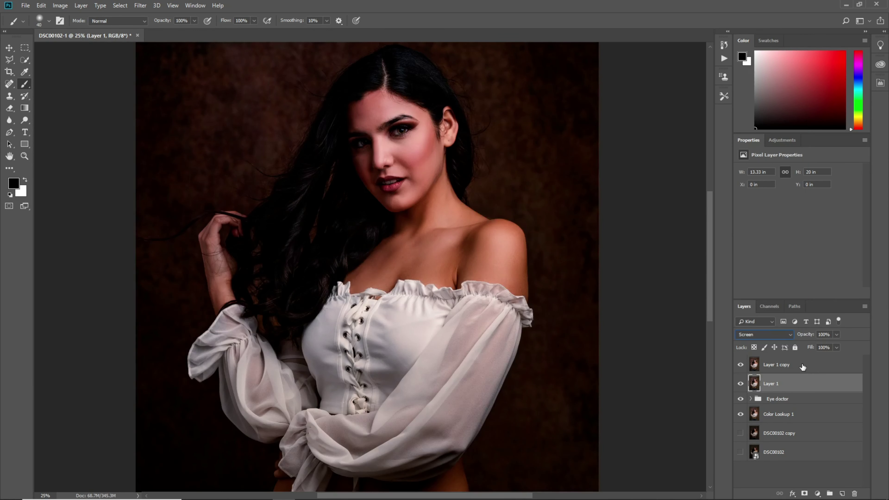
- Group both layers into Group 1, expand it and hide Layer 1 copy
{"action": "left_click", "coordinate": [802, 366], "text": "shift"}
{"action": "left_click", "coordinate": [829, 493]}
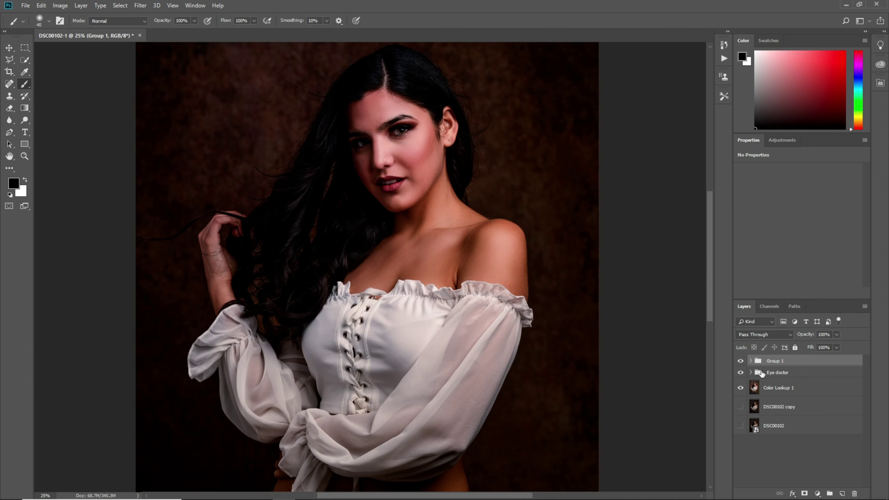
{"action": "left_click", "coordinate": [751, 361]}
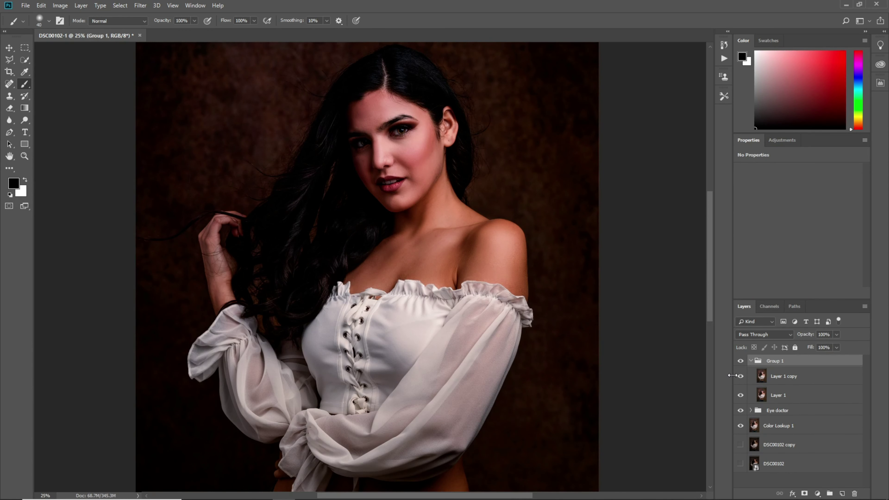
{"action": "left_click", "coordinate": [740, 376]}
{"action": "left_click", "coordinate": [823, 376]}
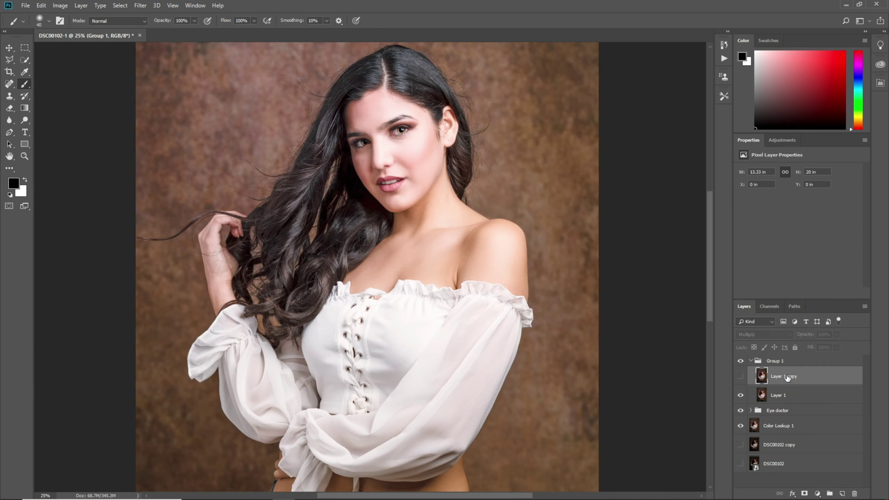
{"action": "left_click", "coordinate": [802, 401]}
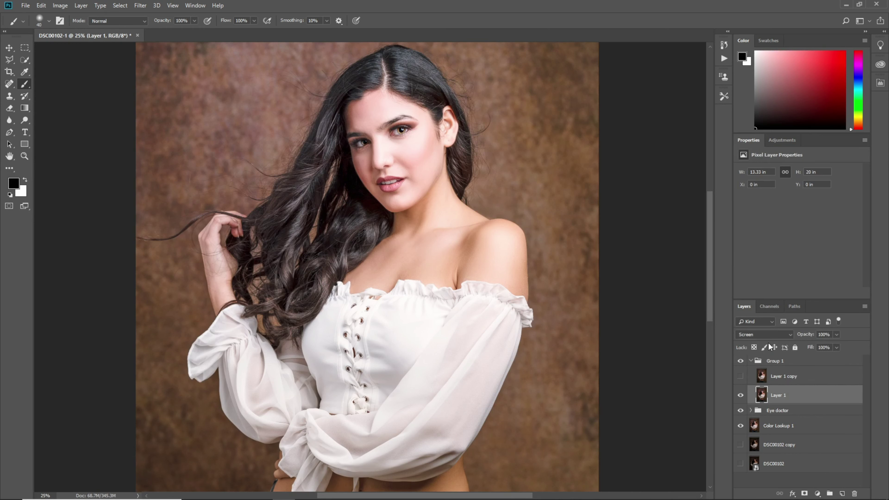
- Split Layer 1's Underlying Layer black Blend If slider to 61/181 for a soft shadow transition
{"action": "double_click", "coordinate": [831, 400]}
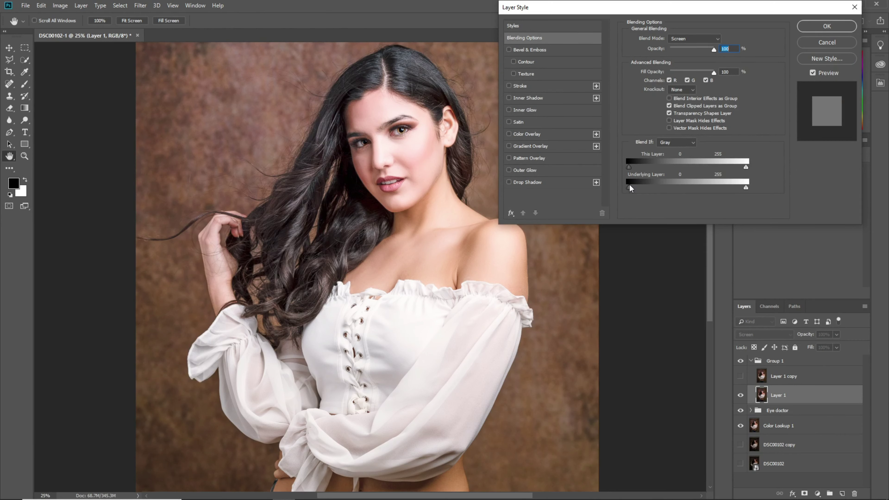
{"action": "left_click_drag", "start_coordinate": [629, 186], "coordinate": [658, 188]}
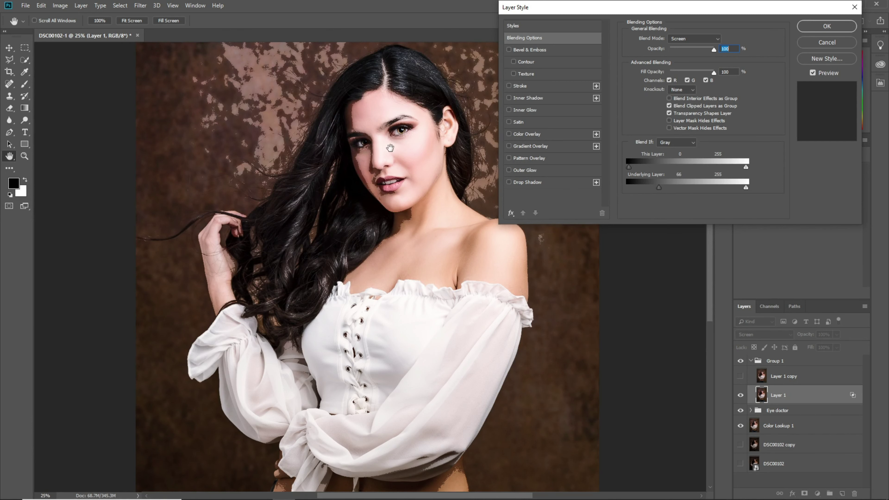
{"action": "key", "text": "alt"}
{"action": "left_click_drag", "start_coordinate": [659, 188], "coordinate": [657, 188]}
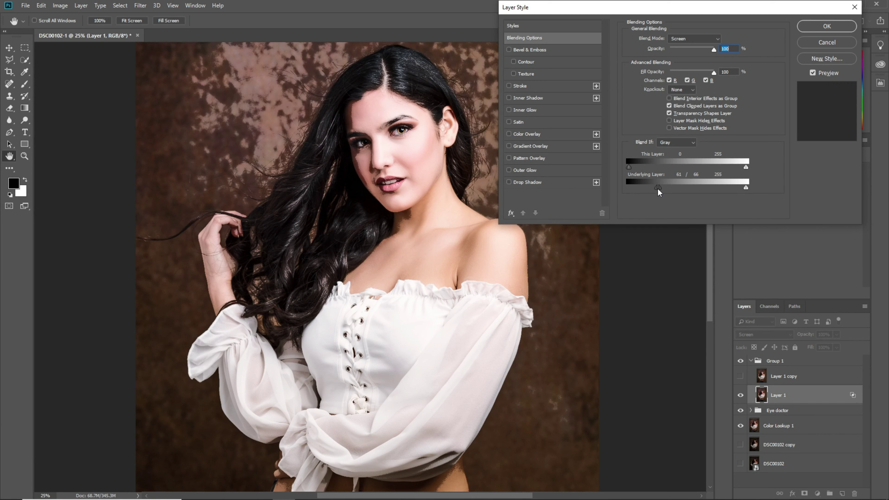
{"action": "left_click_drag", "start_coordinate": [661, 190], "coordinate": [712, 192]}
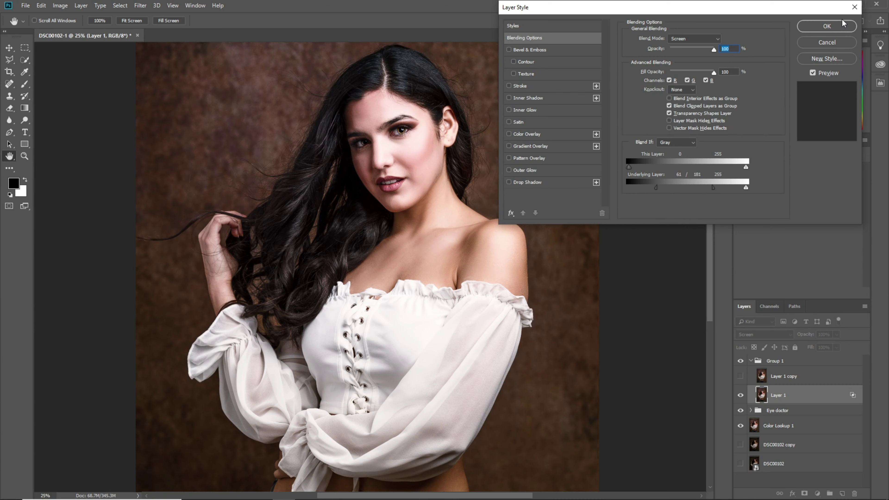
{"action": "left_click", "coordinate": [816, 28]}
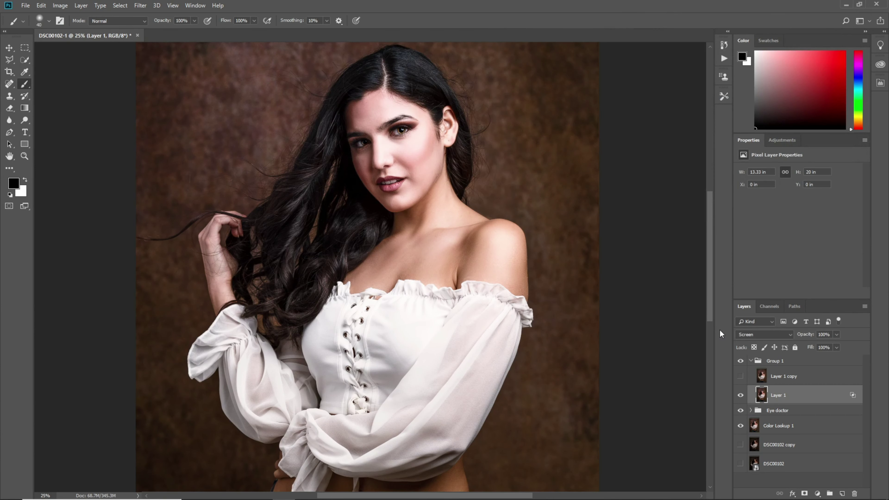
- Show Layer 1 copy and split its Underlying white Blend If slider leftward to spare highlights
{"action": "left_click", "coordinate": [737, 376]}
{"action": "double_click", "coordinate": [834, 380]}
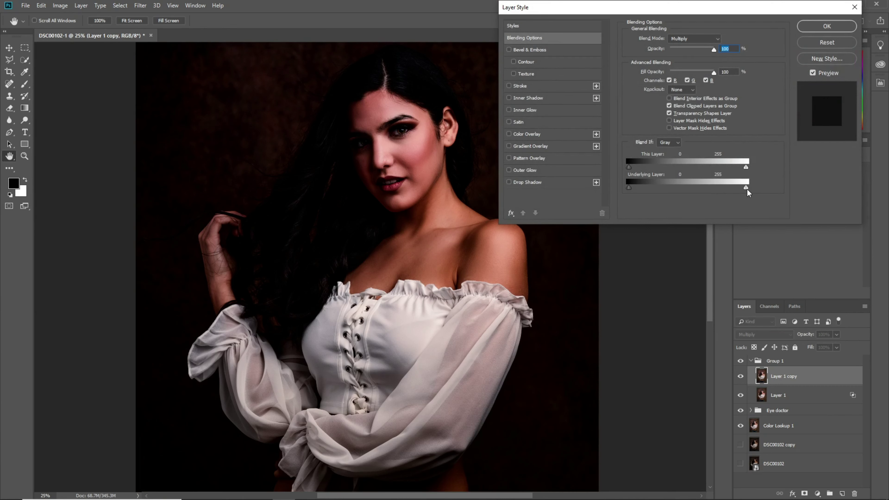
{"action": "left_click_drag", "start_coordinate": [745, 189], "coordinate": [672, 193]}
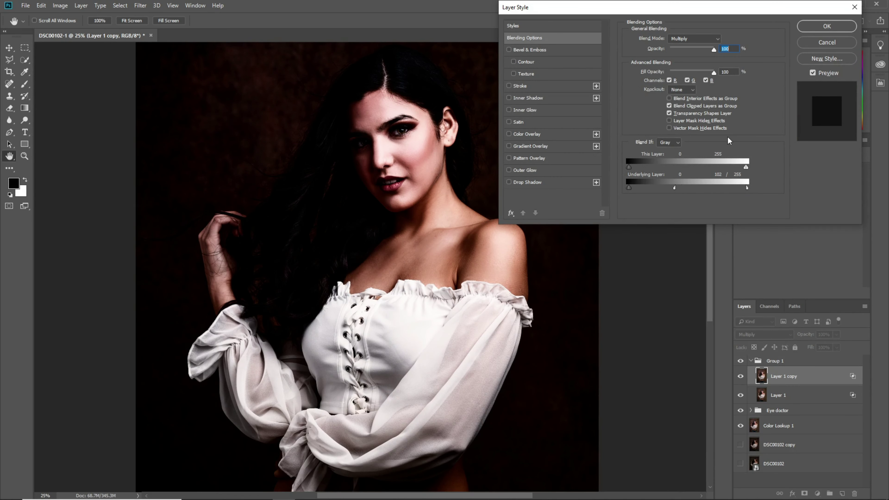
{"action": "left_click", "coordinate": [804, 28]}
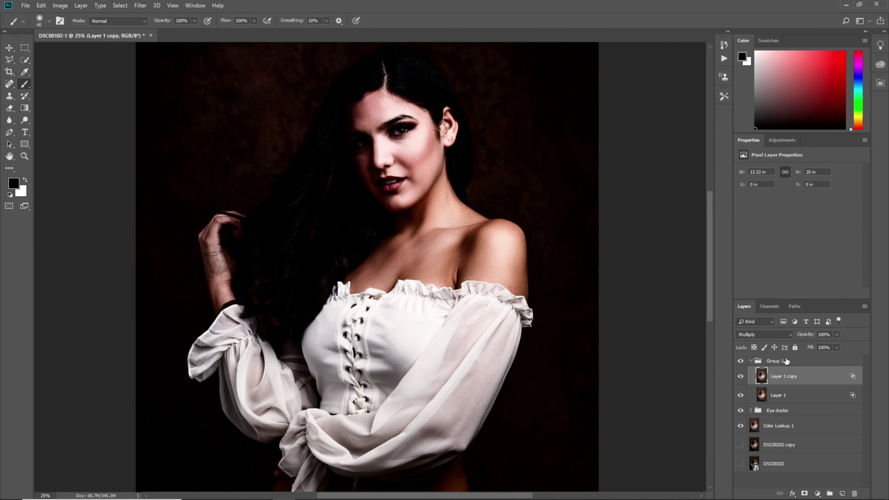
{"action": "left_click", "coordinate": [794, 362]}
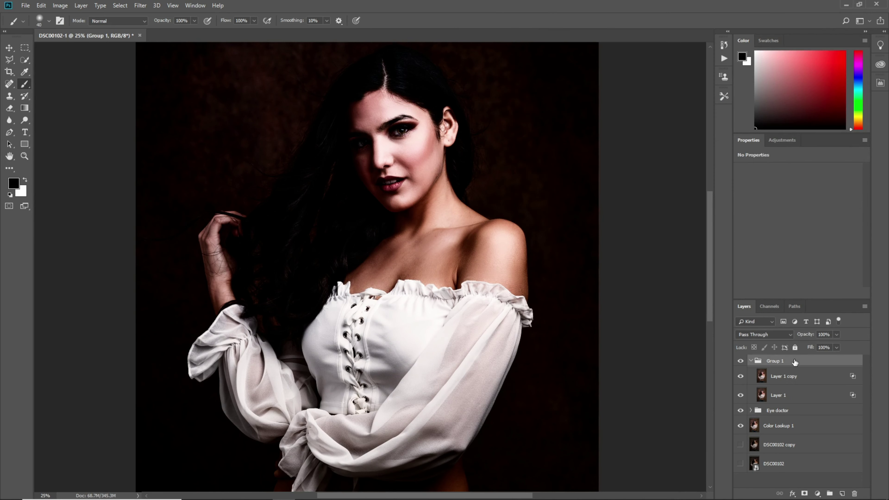
- Add a layer mask to Group 1 and fill it with the image via Apply Image
{"action": "left_click", "coordinate": [805, 493]}
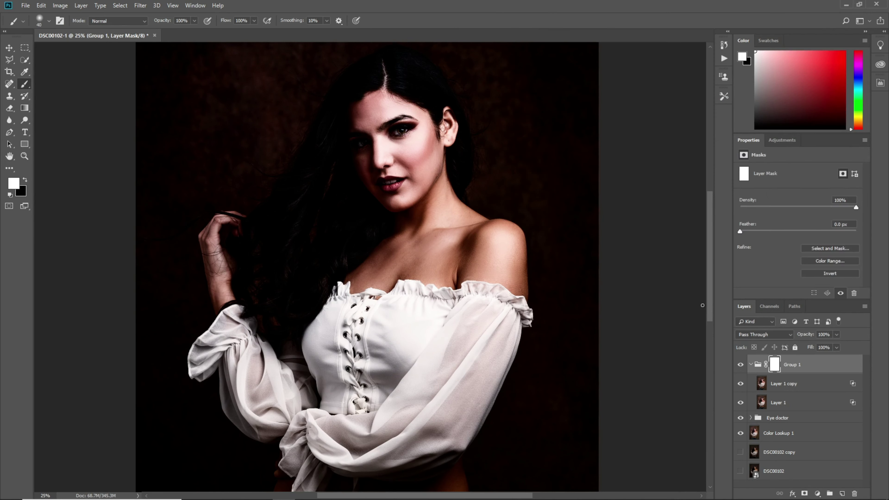
{"action": "left_click", "coordinate": [60, 6]}
{"action": "left_click", "coordinate": [75, 141]}
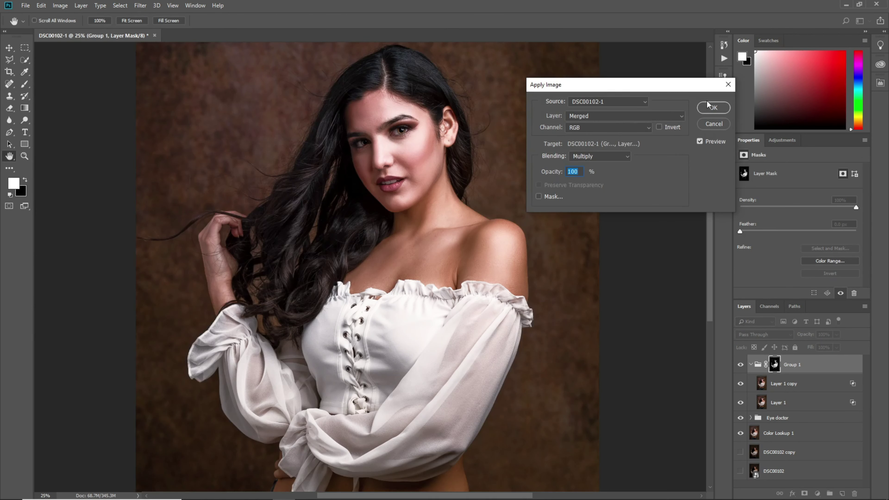
{"action": "left_click", "coordinate": [710, 108]}
{"action": "key", "text": "b"}
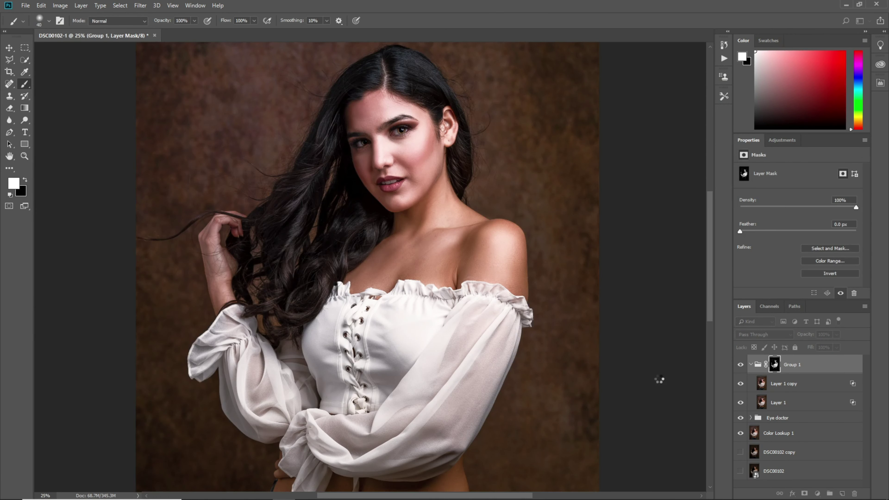
- Toggle Group 1 on and off to compare the masked effect across the full image
{"action": "left_click", "coordinate": [740, 366]}
{"action": "left_click", "coordinate": [740, 366]}
{"action": "left_click", "coordinate": [740, 365]}
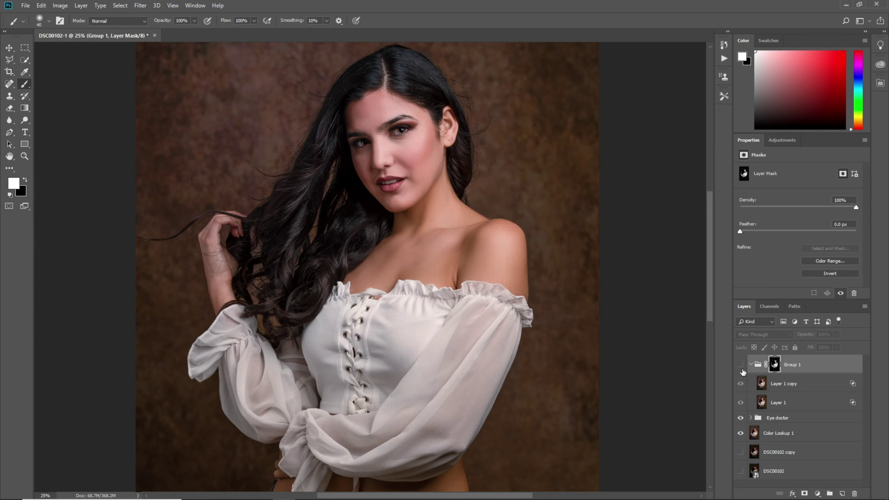
{"action": "left_click", "coordinate": [740, 366]}
{"action": "key", "text": "ctrl+0"}
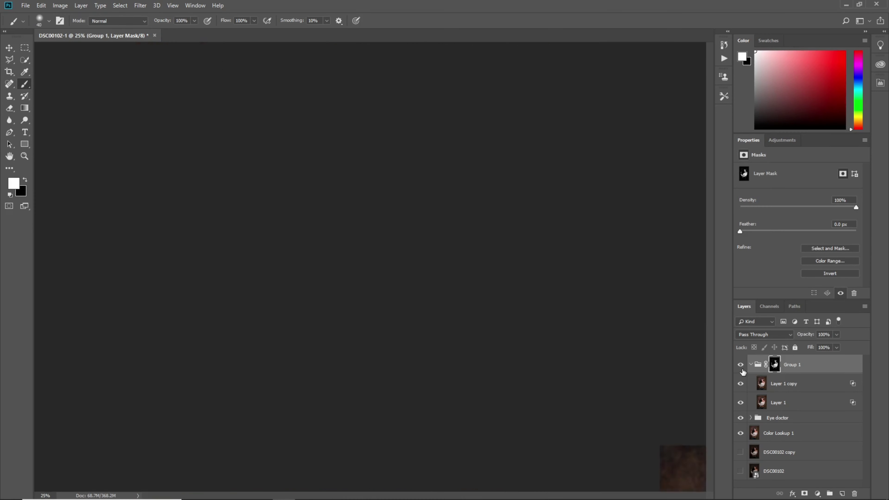
{"action": "left_click", "coordinate": [740, 365]}
{"action": "left_click", "coordinate": [740, 365]}
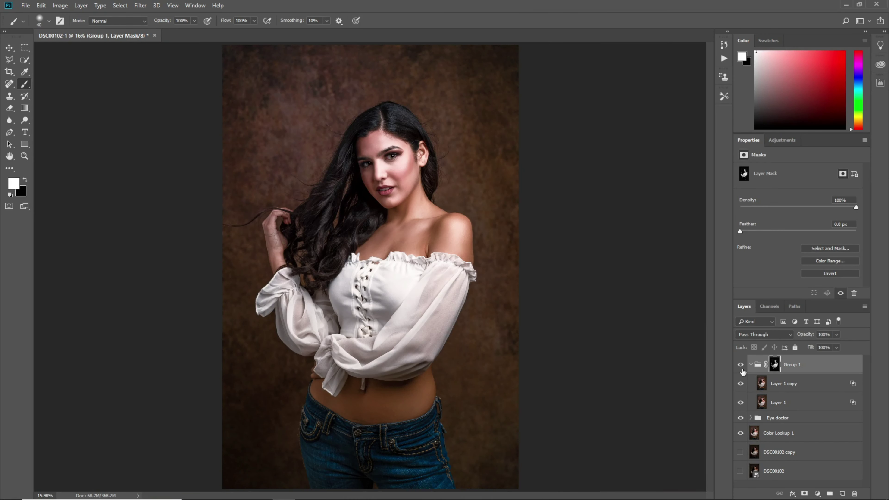
{"action": "left_click", "coordinate": [752, 365]}
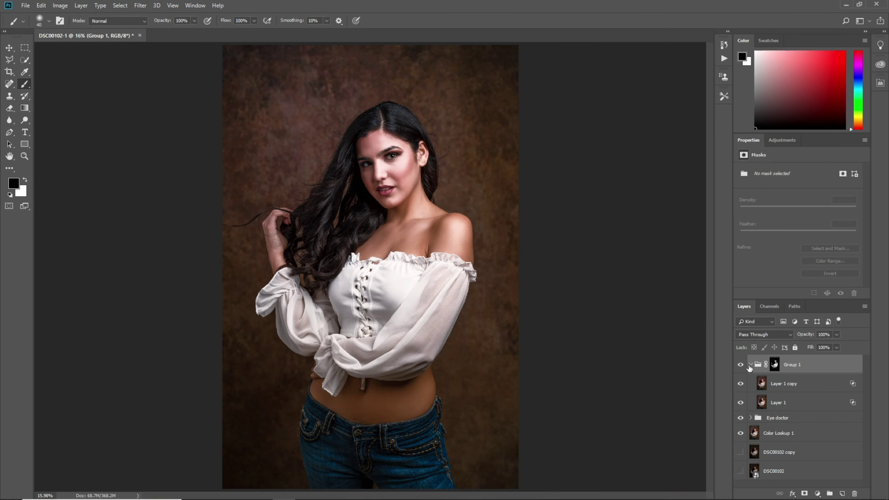
- Compare the Color Lookup and Group 1 effects, then set Group 1 opacity to 80%
{"action": "left_click", "coordinate": [750, 366]}
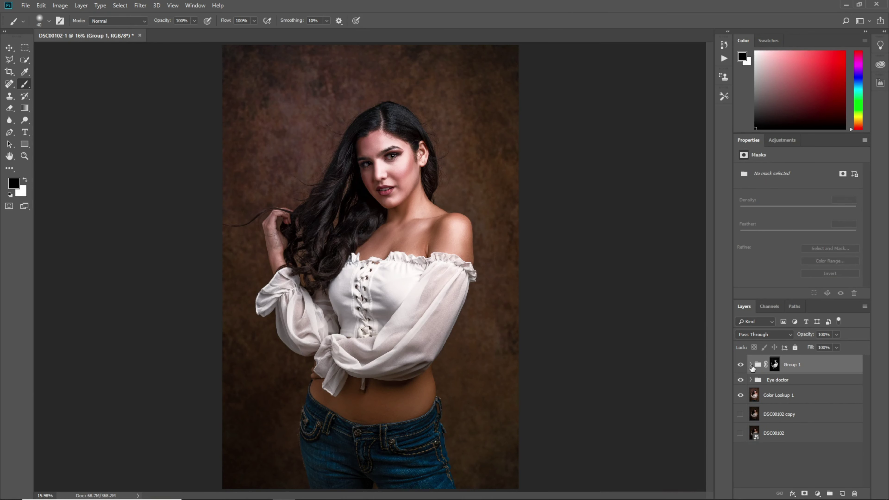
{"action": "left_click", "coordinate": [740, 395]}
{"action": "left_click", "coordinate": [740, 395]}
{"action": "left_click", "coordinate": [740, 365]}
{"action": "left_click", "coordinate": [822, 334]}
{"action": "type", "text": "80"}
{"action": "key", "text": "Return"}
- Stamp merged Layer 2; in Camera Raw set Contrast +11, Shadows +56, Whites -2, Blacks +12, more Texture
{"action": "key", "text": "ctrl+shift+alt+e"}
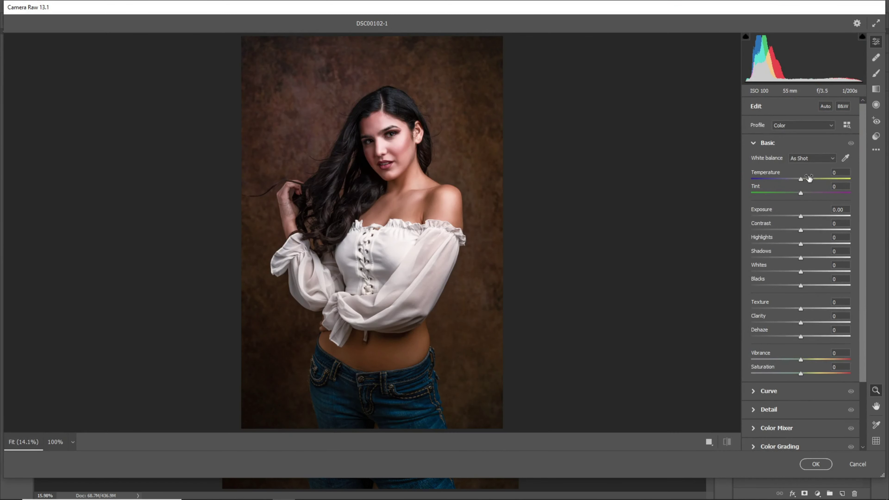
{"action": "left_click", "coordinate": [800, 216]}
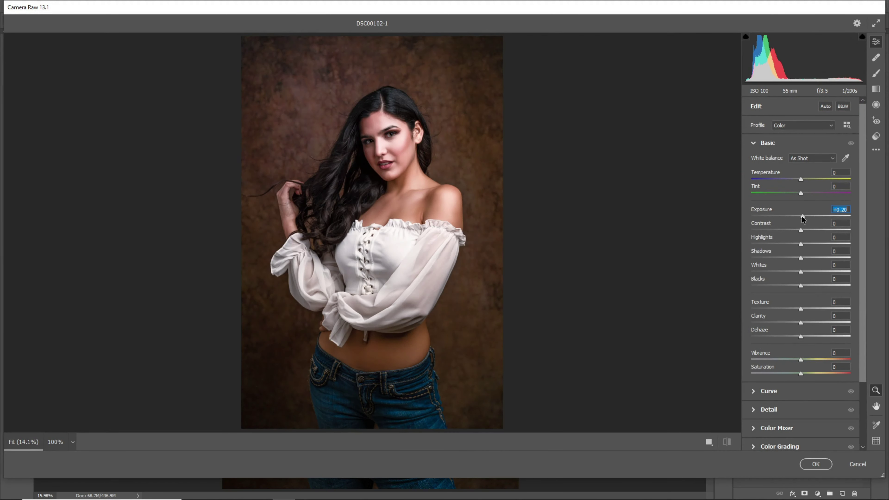
{"action": "left_click", "coordinate": [801, 230]}
{"action": "left_click_drag", "start_coordinate": [801, 230], "coordinate": [794, 244]}
{"action": "left_click", "coordinate": [801, 243]}
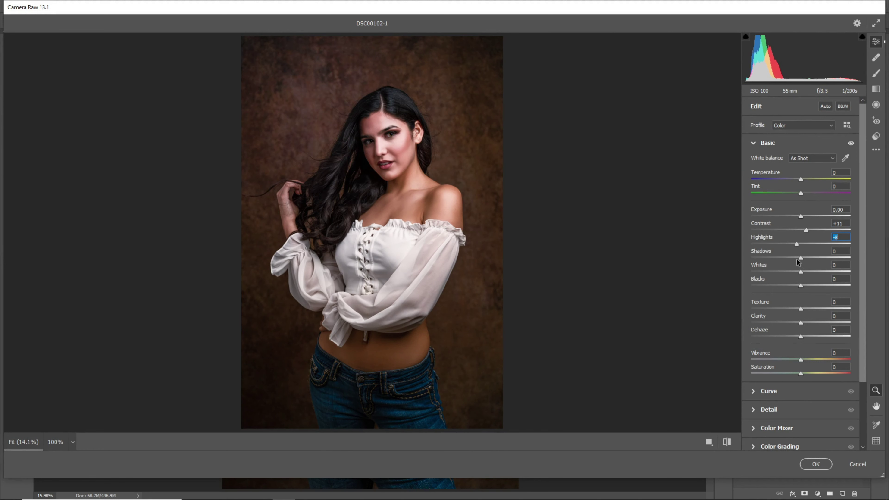
{"action": "mouse_move", "coordinate": [802, 257]}
{"action": "left_mouse_down"}
{"action": "mouse_move", "coordinate": [826, 259]}
{"action": "mouse_move", "coordinate": [831, 273]}
{"action": "mouse_move", "coordinate": [797, 272]}
{"action": "left_mouse_up"}
{"action": "left_click_drag", "start_coordinate": [804, 273], "coordinate": [806, 292]}
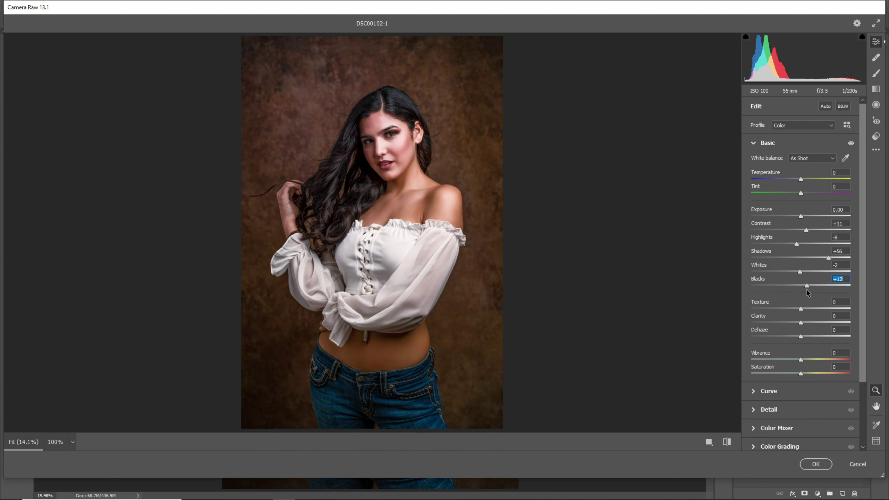
{"action": "left_click_drag", "start_coordinate": [801, 310], "coordinate": [803, 310]}
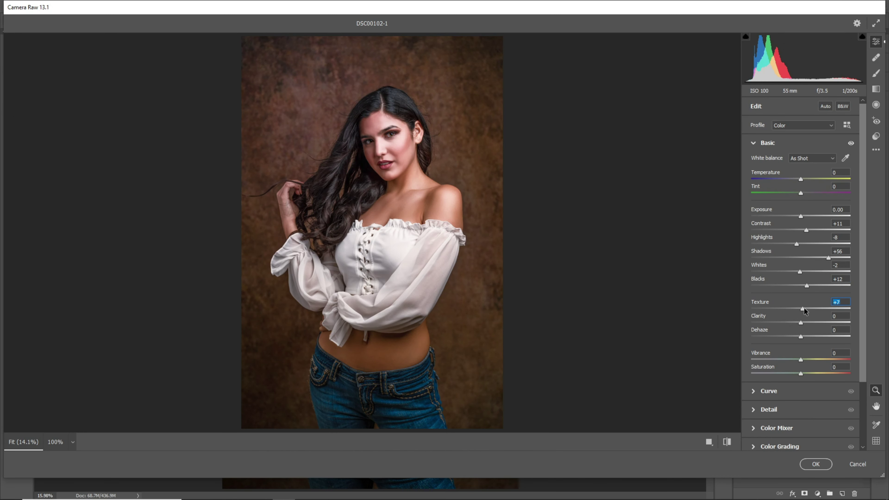
{"action": "key", "text": "ctrl+alt+0"}
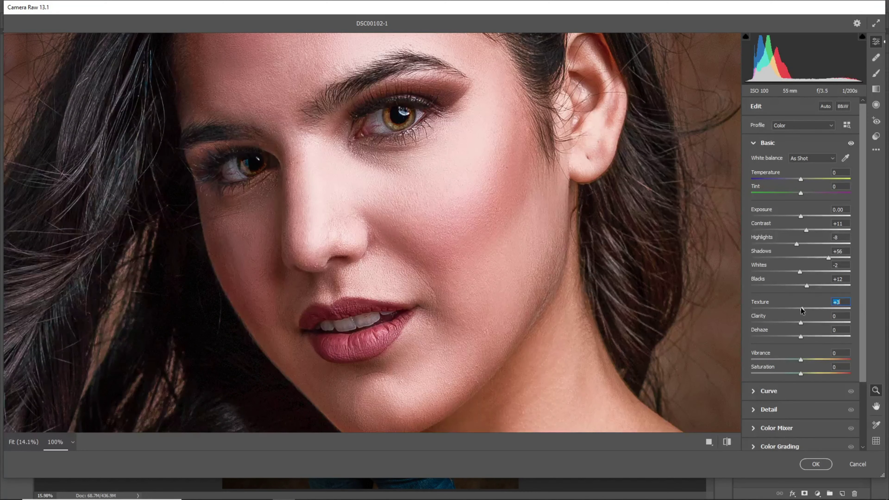
- On the Camera Raw tone curve, remove the midpoint, lower the white point and lift the black point
{"action": "scroll", "coordinate": [802, 309], "scroll_direction": "down", "scroll_amount": 3}
{"action": "key", "text": "ctrl+alt+2"}
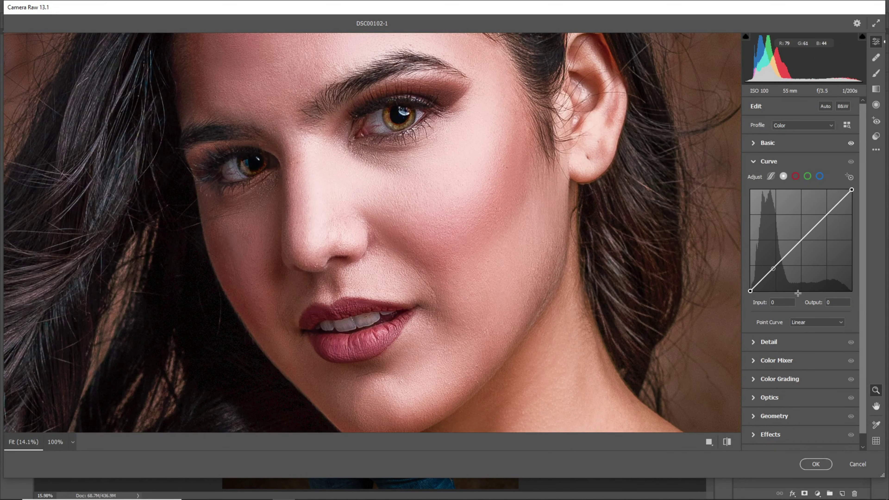
{"action": "key", "text": "ctrl+0"}
{"action": "left_click", "coordinate": [801, 242]}
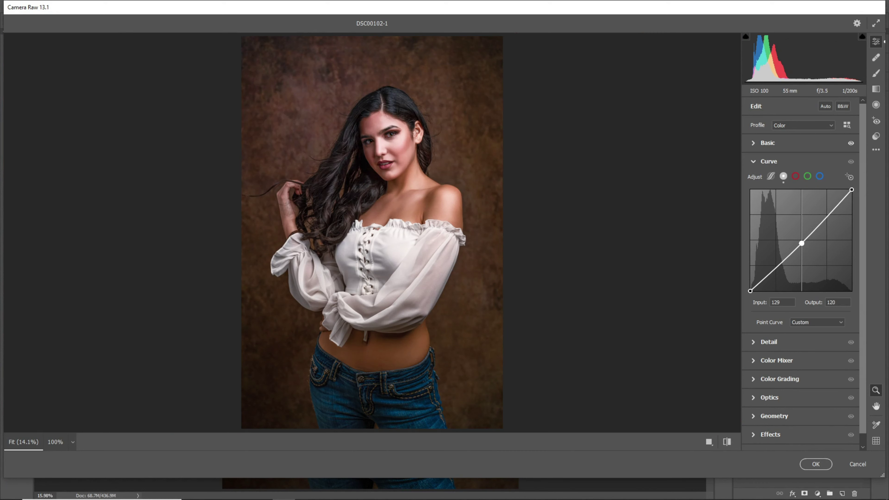
{"action": "left_click_drag", "start_coordinate": [801, 243], "coordinate": [802, 248]}
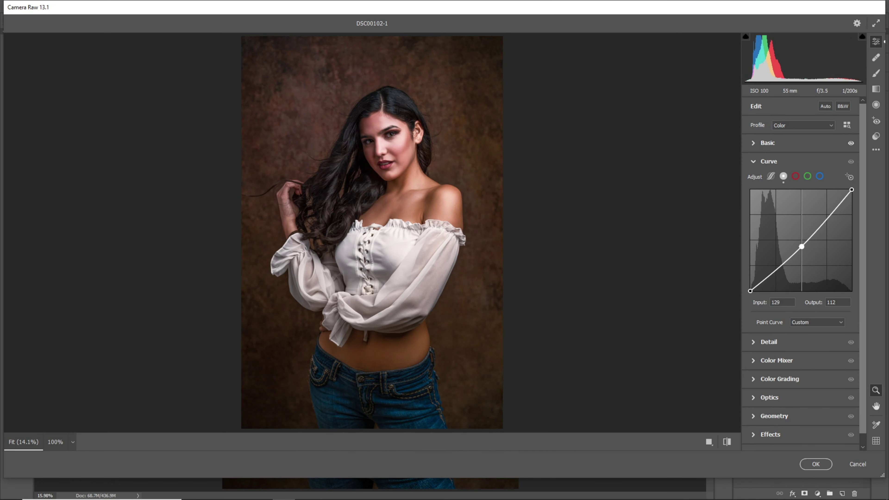
{"action": "left_click_drag", "start_coordinate": [802, 247], "coordinate": [801, 247]}
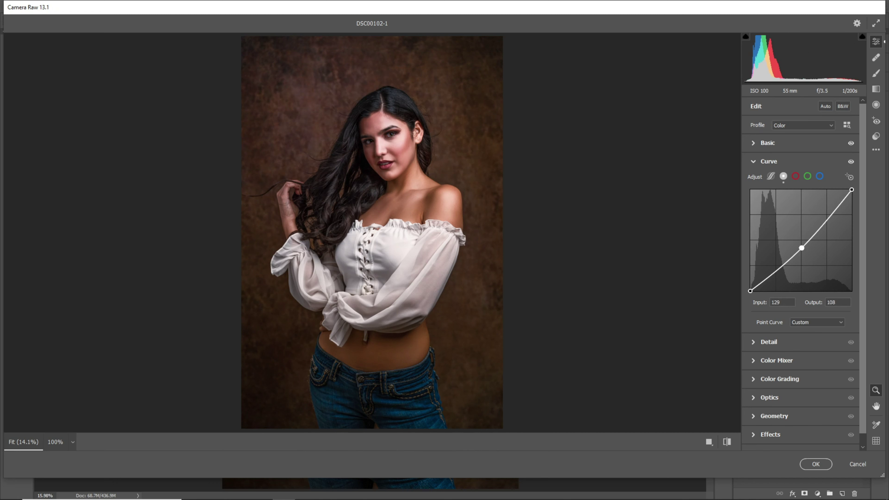
{"action": "left_click", "coordinate": [801, 248], "text": "ctrl"}
{"action": "left_click", "coordinate": [851, 189]}
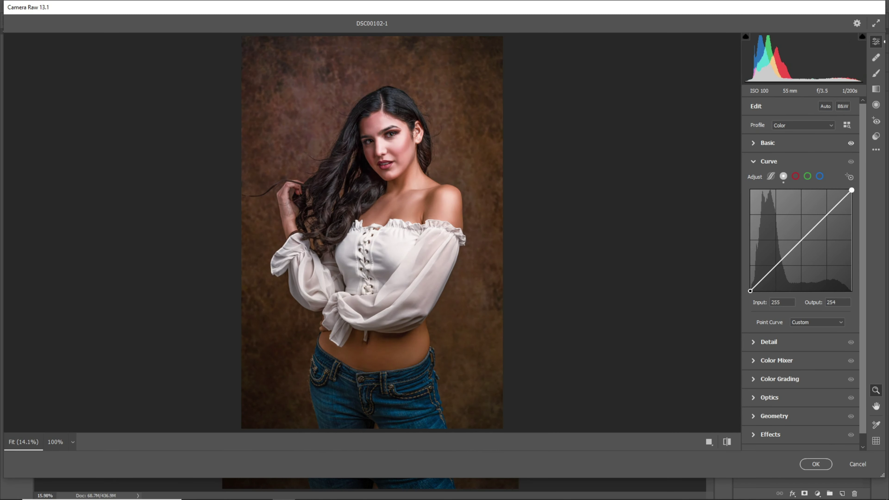
{"action": "left_click_drag", "start_coordinate": [851, 190], "coordinate": [852, 195]}
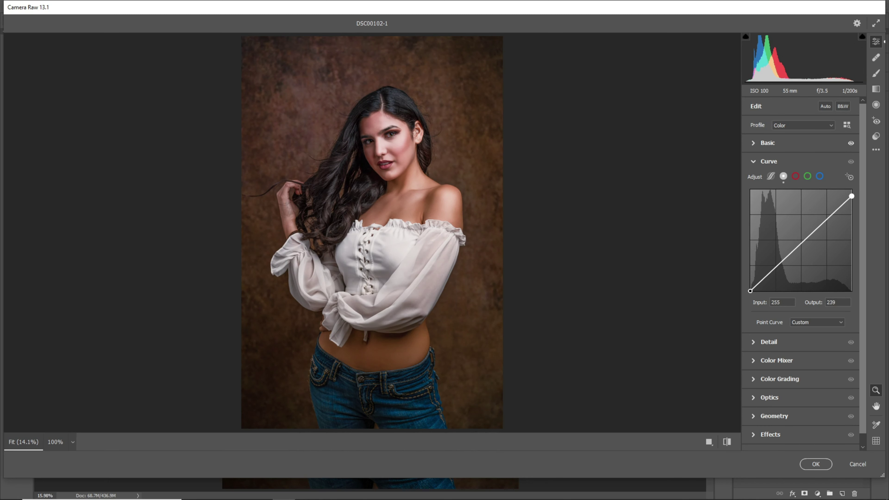
{"action": "left_click_drag", "start_coordinate": [750, 290], "coordinate": [750, 290]}
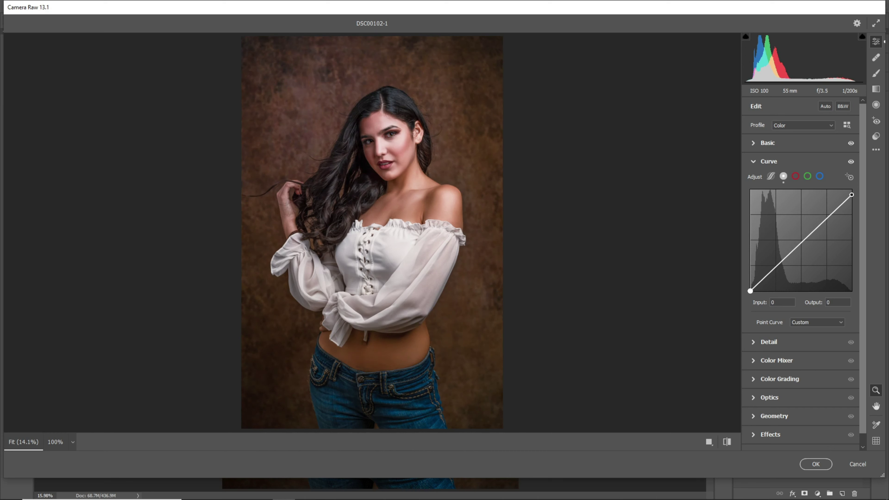
- Raise Oranges saturation by +3 in the Color Mixer and apply the Camera Raw edits to Layer 2
{"action": "left_click", "coordinate": [772, 361]}
{"action": "mouse_move", "coordinate": [801, 265]}
{"action": "left_mouse_down"}
{"action": "mouse_move", "coordinate": [812, 265]}
{"action": "mouse_move", "coordinate": [804, 264]}
{"action": "left_mouse_up"}
{"action": "left_click", "coordinate": [813, 226]}
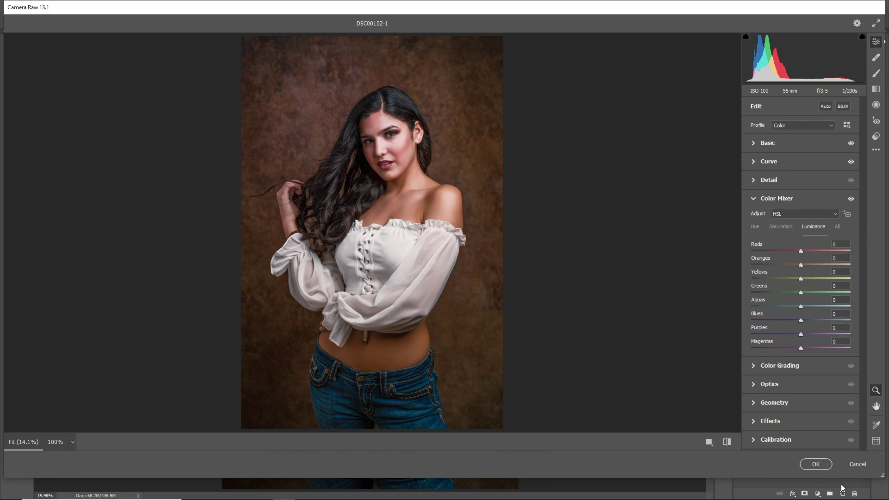
{"action": "left_click", "coordinate": [787, 422]}
{"action": "left_click", "coordinate": [816, 464]}
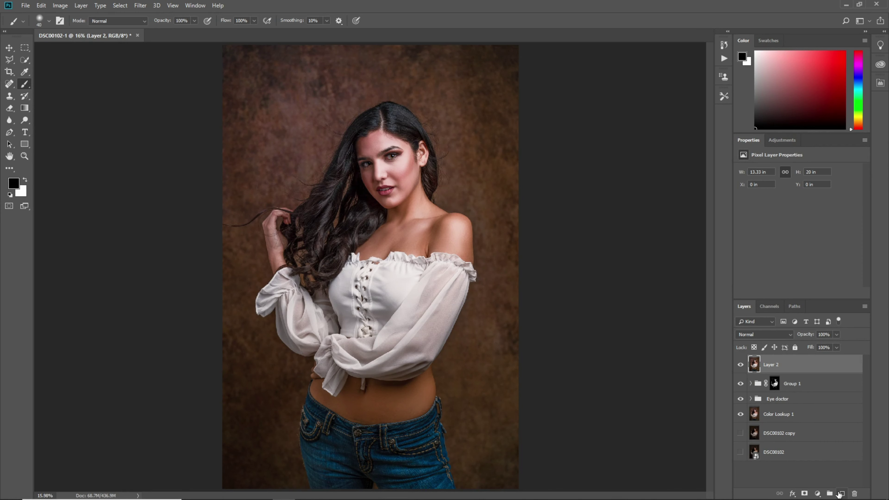
- Add a new empty layer above Layer 2 with Overlay blend mode
{"action": "left_click", "coordinate": [841, 494]}
{"action": "left_click", "coordinate": [758, 334]}
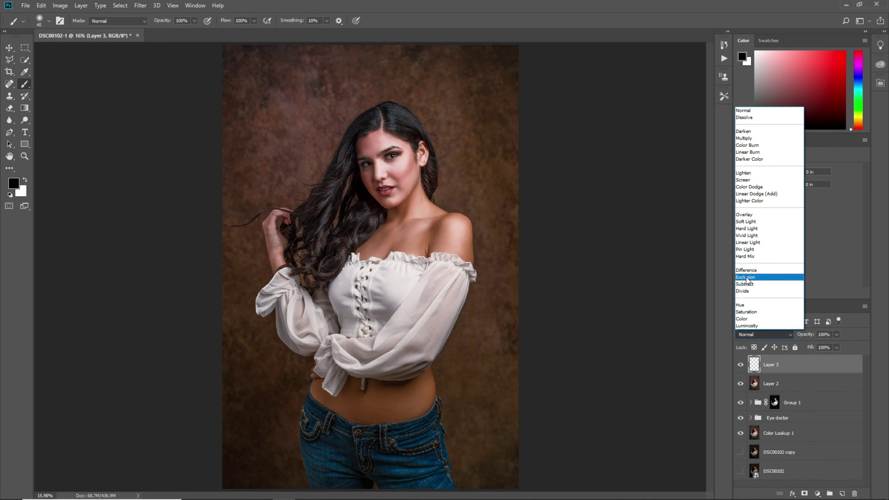
{"action": "left_click", "coordinate": [744, 214]}
{"action": "key", "text": "ctrl+plus"}
{"action": "key", "text": "ctrl+plus"}
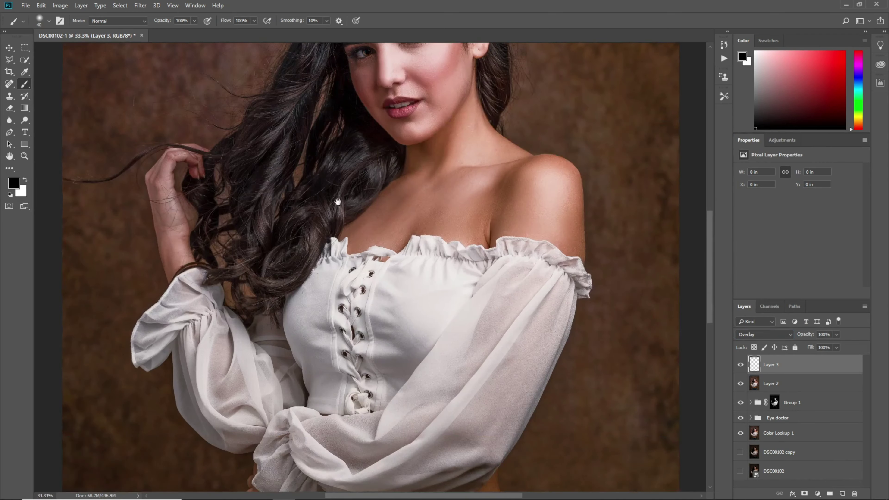
{"action": "left_click_drag", "start_coordinate": [337, 202], "coordinate": [381, 310]}
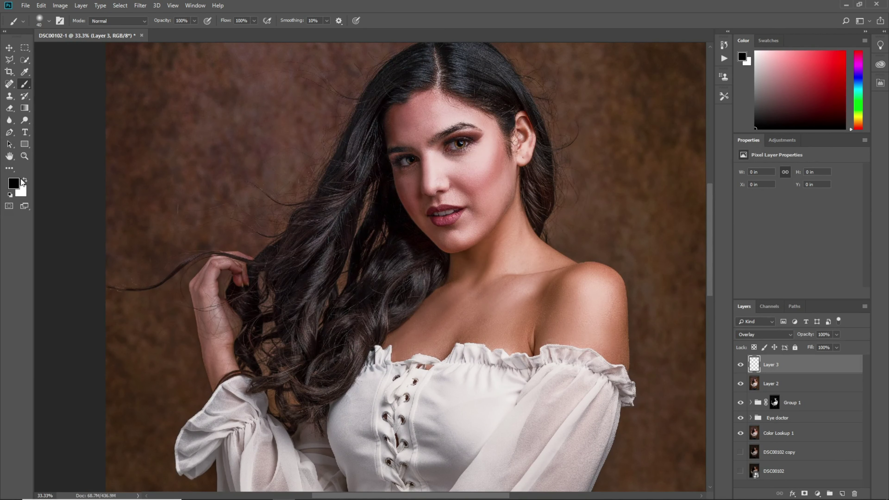
- Make white the painting colour and choose a smaller soft round brush preset, zoomed in on the hair
{"action": "key", "text": "x"}
{"action": "mouse_move", "coordinate": [295, 235]}
{"action": "left_mouse_down"}
{"action": "mouse_move", "coordinate": [340, 286]}
{"action": "mouse_move", "coordinate": [385, 252]}
{"action": "left_mouse_up"}
{"action": "key", "text": "ctrl+plus"}
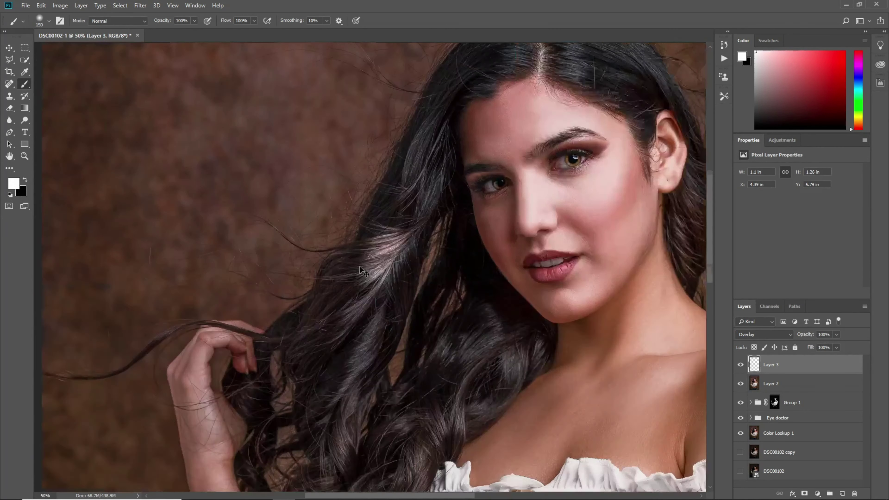
{"action": "key", "text": "ctrl+plus"}
{"action": "key", "text": "ctrl+z"}
{"action": "key", "text": "bracketleft"}
{"action": "key", "text": "bracketleft"}
{"action": "key", "text": "bracketleft"}
{"action": "key", "text": "bracketleft"}
{"action": "key", "text": "bracketleft"}
{"action": "key", "text": "bracketleft"}
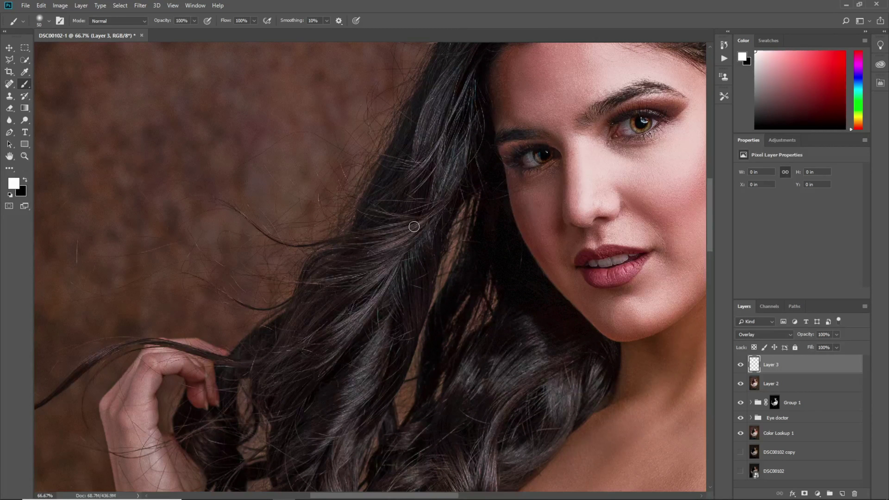
{"action": "key", "text": "bracketleft"}
{"action": "right_click", "coordinate": [413, 227]}
{"action": "scroll", "coordinate": [457, 344], "scroll_direction": "down", "scroll_amount": 1}
{"action": "scroll", "coordinate": [457, 347], "scroll_direction": "down", "scroll_amount": 1}
{"action": "left_click", "coordinate": [410, 226]}
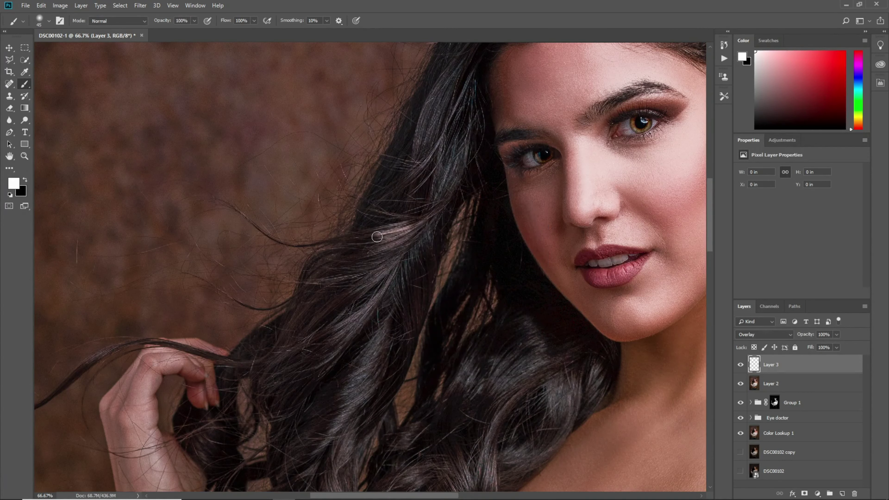
- Paint white highlights along the upper, mid-left and lower hair strands, enlarging the brush as needed
{"action": "mouse_move", "coordinate": [408, 225]}
{"action": "left_mouse_down"}
{"action": "mouse_move", "coordinate": [344, 245]}
{"action": "mouse_move", "coordinate": [424, 227]}
{"action": "mouse_move", "coordinate": [345, 262]}
{"action": "mouse_move", "coordinate": [374, 268]}
{"action": "mouse_move", "coordinate": [307, 280]}
{"action": "left_mouse_up"}
{"action": "key", "text": "bracketright"}
{"action": "key", "text": "bracketright"}
{"action": "key", "text": "bracketright"}
{"action": "mouse_move", "coordinate": [371, 242]}
{"action": "left_mouse_down"}
{"action": "mouse_move", "coordinate": [325, 266]}
{"action": "mouse_move", "coordinate": [348, 258]}
{"action": "mouse_move", "coordinate": [351, 173]}
{"action": "mouse_move", "coordinate": [302, 252]}
{"action": "left_mouse_up"}
{"action": "key", "text": "bracketright"}
{"action": "key", "text": "bracketright"}
{"action": "key", "text": "bracketright"}
{"action": "left_click_drag", "start_coordinate": [325, 212], "coordinate": [275, 271]}
{"action": "left_click_drag", "start_coordinate": [320, 194], "coordinate": [275, 238]}
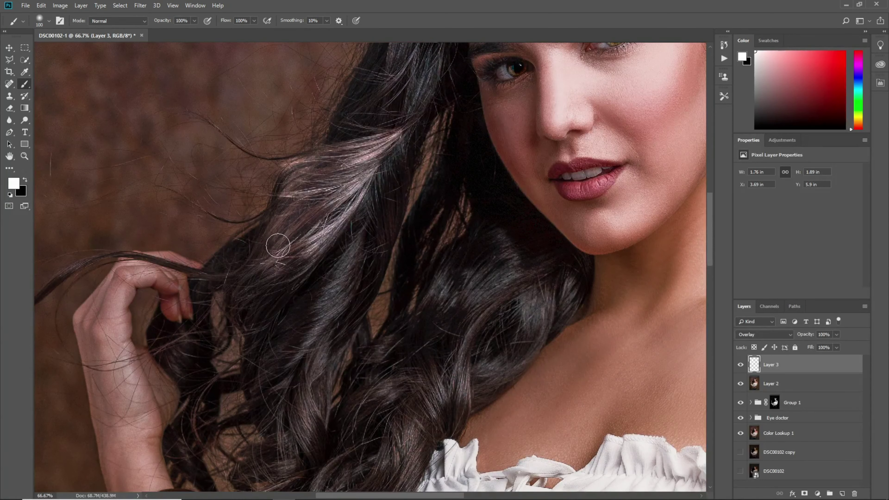
{"action": "key", "text": "ctrl+minus"}
{"action": "left_click_drag", "start_coordinate": [342, 232], "coordinate": [282, 288]}
{"action": "mouse_move", "coordinate": [325, 361]}
{"action": "left_mouse_down"}
{"action": "mouse_move", "coordinate": [325, 337]}
{"action": "mouse_move", "coordinate": [328, 397]}
{"action": "left_mouse_up"}
{"action": "mouse_move", "coordinate": [377, 353]}
{"action": "left_mouse_down"}
{"action": "mouse_move", "coordinate": [353, 291]}
{"action": "mouse_move", "coordinate": [324, 314]}
{"action": "mouse_move", "coordinate": [378, 300]}
{"action": "mouse_move", "coordinate": [371, 327]}
{"action": "mouse_move", "coordinate": [327, 371]}
{"action": "left_mouse_up"}
{"action": "left_click_drag", "start_coordinate": [442, 211], "coordinate": [399, 308]}
- Add more white highlights to the hair beside the ear and the lower curls
{"action": "left_click_drag", "start_coordinate": [366, 136], "coordinate": [297, 315]}
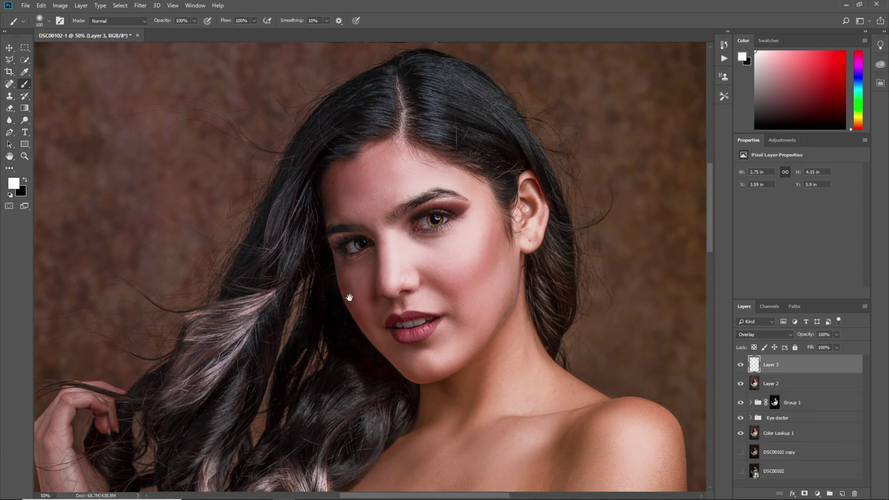
{"action": "left_click_drag", "start_coordinate": [347, 294], "coordinate": [296, 241]}
{"action": "mouse_move", "coordinate": [531, 224]}
{"action": "left_mouse_down"}
{"action": "mouse_move", "coordinate": [514, 196]}
{"action": "mouse_move", "coordinate": [517, 262]}
{"action": "left_mouse_up"}
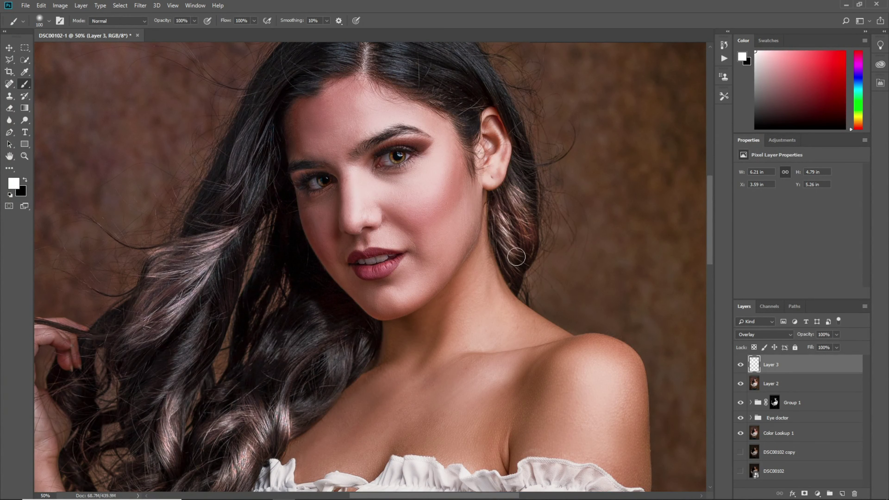
{"action": "mouse_move", "coordinate": [389, 294]}
{"action": "left_mouse_down"}
{"action": "mouse_move", "coordinate": [440, 228]}
{"action": "mouse_move", "coordinate": [394, 294]}
{"action": "left_mouse_up"}
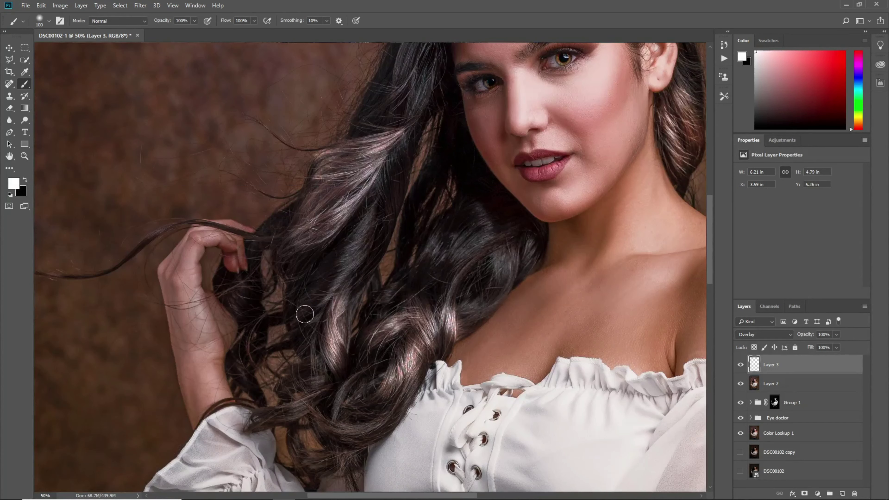
{"action": "left_click_drag", "start_coordinate": [314, 387], "coordinate": [280, 413]}
{"action": "left_click_drag", "start_coordinate": [378, 216], "coordinate": [383, 258]}
{"action": "left_click_drag", "start_coordinate": [506, 242], "coordinate": [447, 274]}
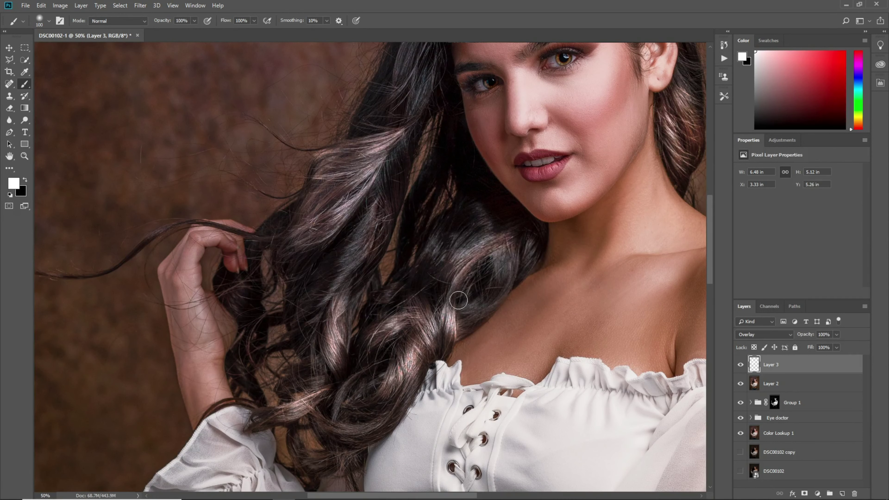
{"action": "key", "text": "ctrl+minus"}
{"action": "key", "text": "ctrl+minus"}
{"action": "key", "text": "ctrl+plus"}
{"action": "type", "text": "10"}
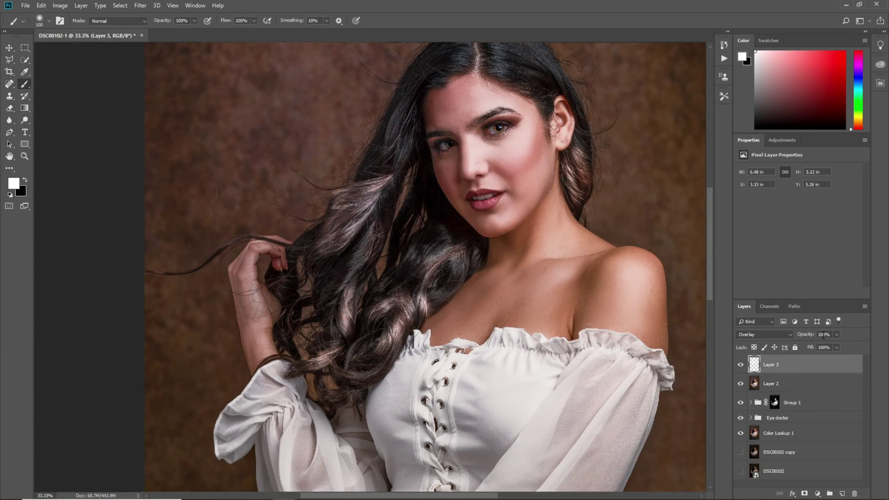
- Set Layer 3 opacity and fill to 60%, hiding and showing the highlights to compare
{"action": "type", "text": "60"}
{"action": "type", "text": "70"}
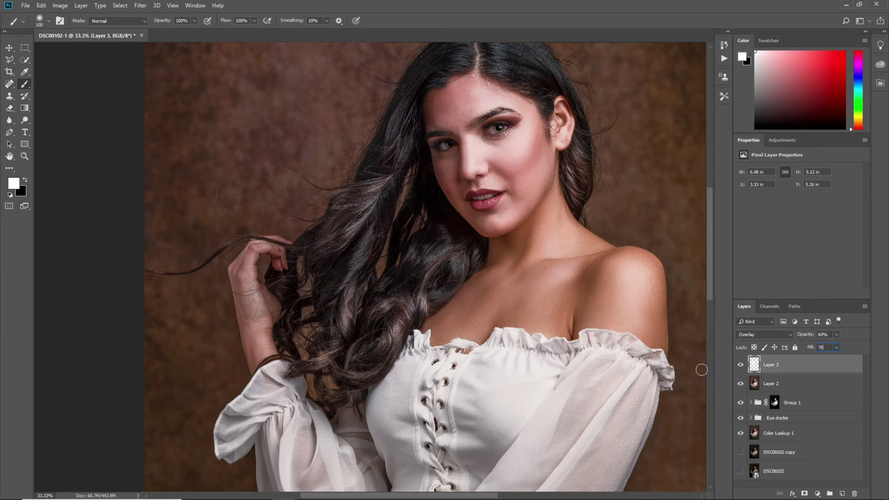
{"action": "key", "text": "BackSpace"}
{"action": "type", "text": "80"}
{"action": "key", "text": "ctrl+0"}
{"action": "left_click", "coordinate": [740, 364]}
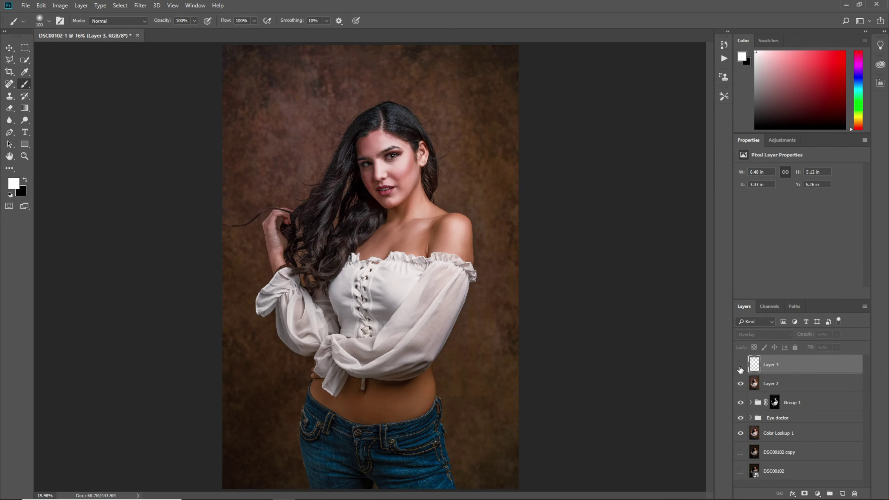
{"action": "left_click", "coordinate": [740, 366]}
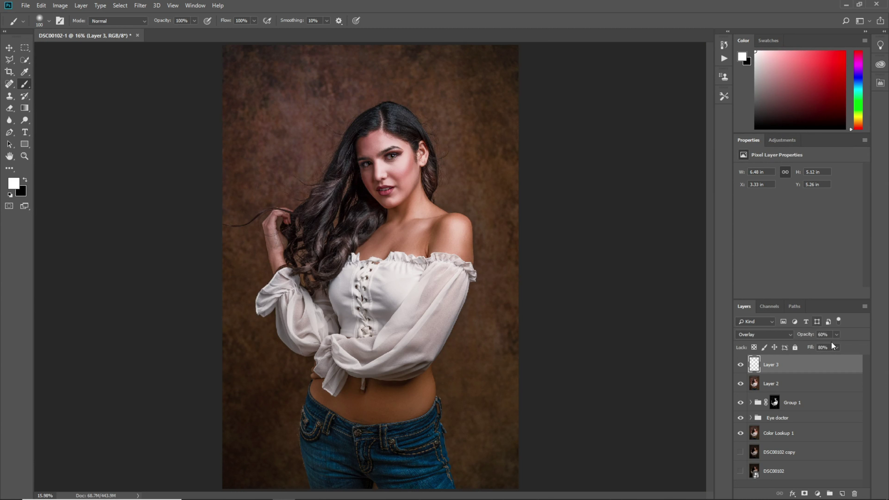
{"action": "type", "text": "60"}
- Group all retouching layers above DSC00102 into Group 2 and toggle its visibility for a before/after
{"action": "left_click", "coordinate": [744, 453], "text": "shift"}
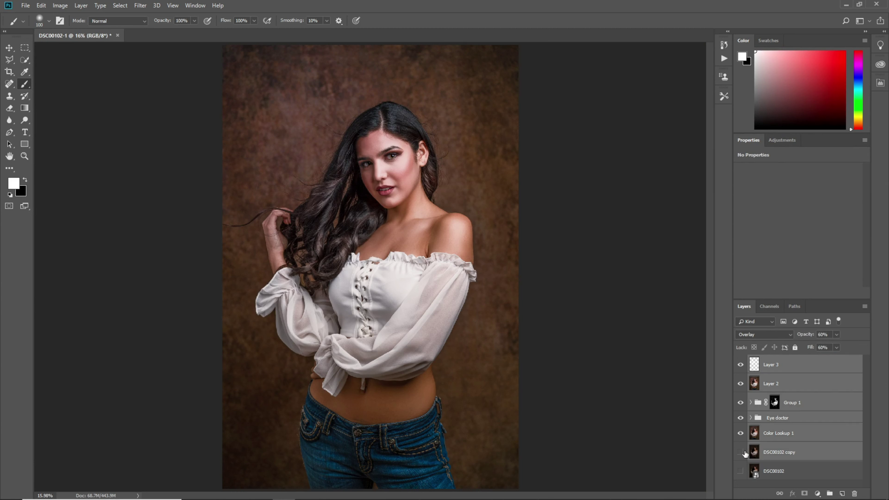
{"action": "left_click", "coordinate": [830, 493]}
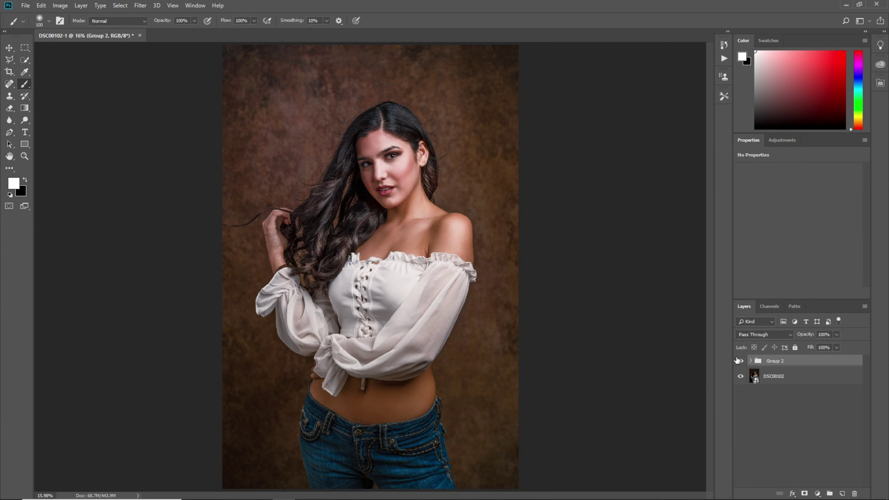
{"action": "left_click", "coordinate": [750, 361]}
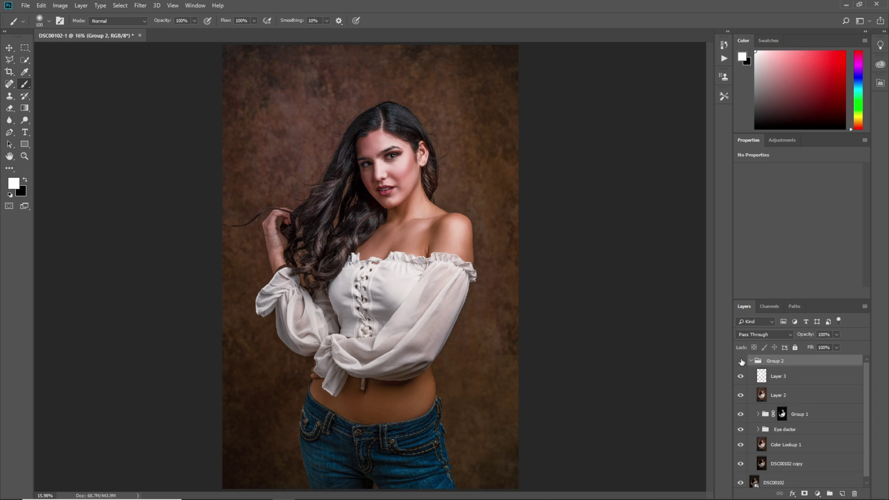
{"action": "left_click", "coordinate": [740, 361]}
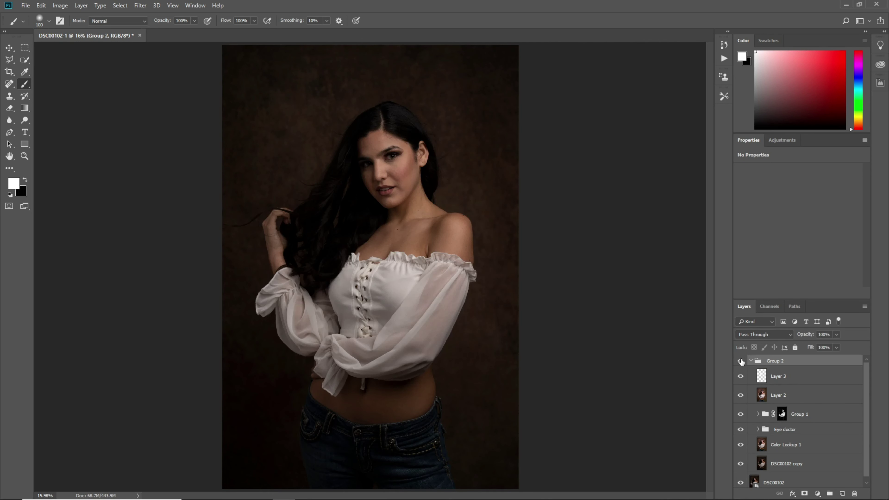
{"action": "left_click", "coordinate": [740, 361]}
{"action": "left_click", "coordinate": [741, 361]}
{"action": "left_click", "coordinate": [740, 361]}
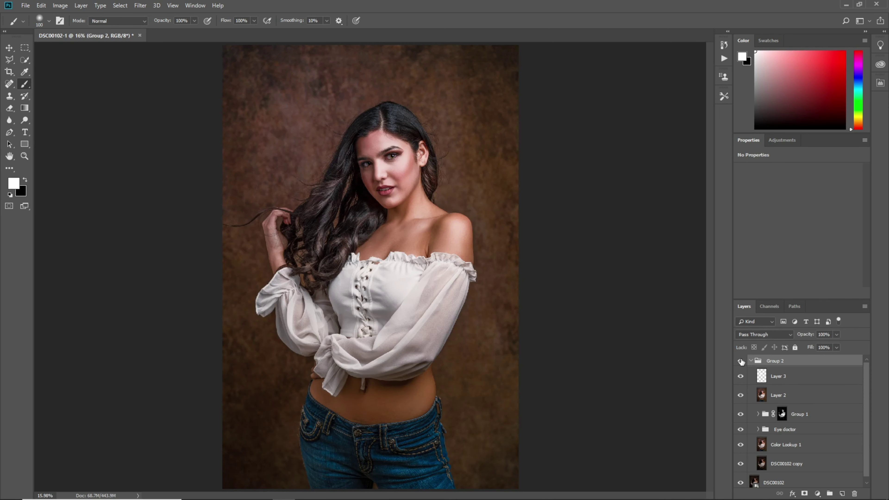